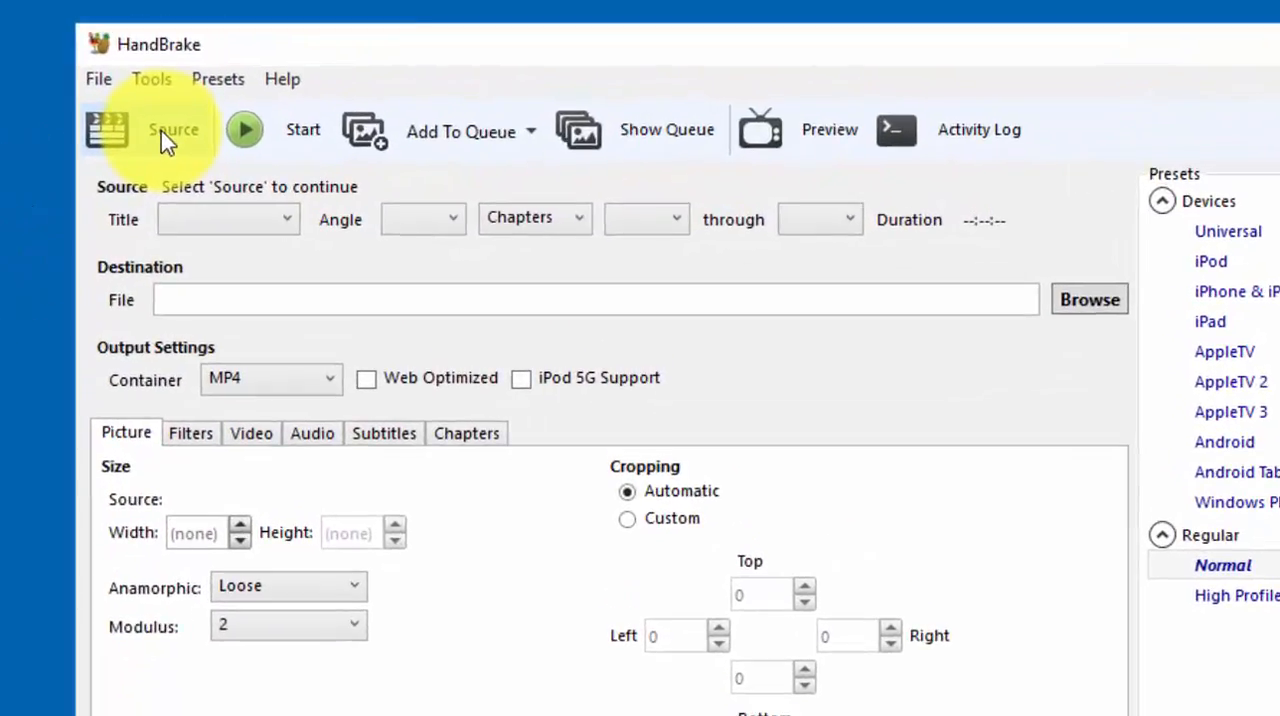
Load the Raw Video folder from the Desktop as the source to encode.
left_click(158, 139)
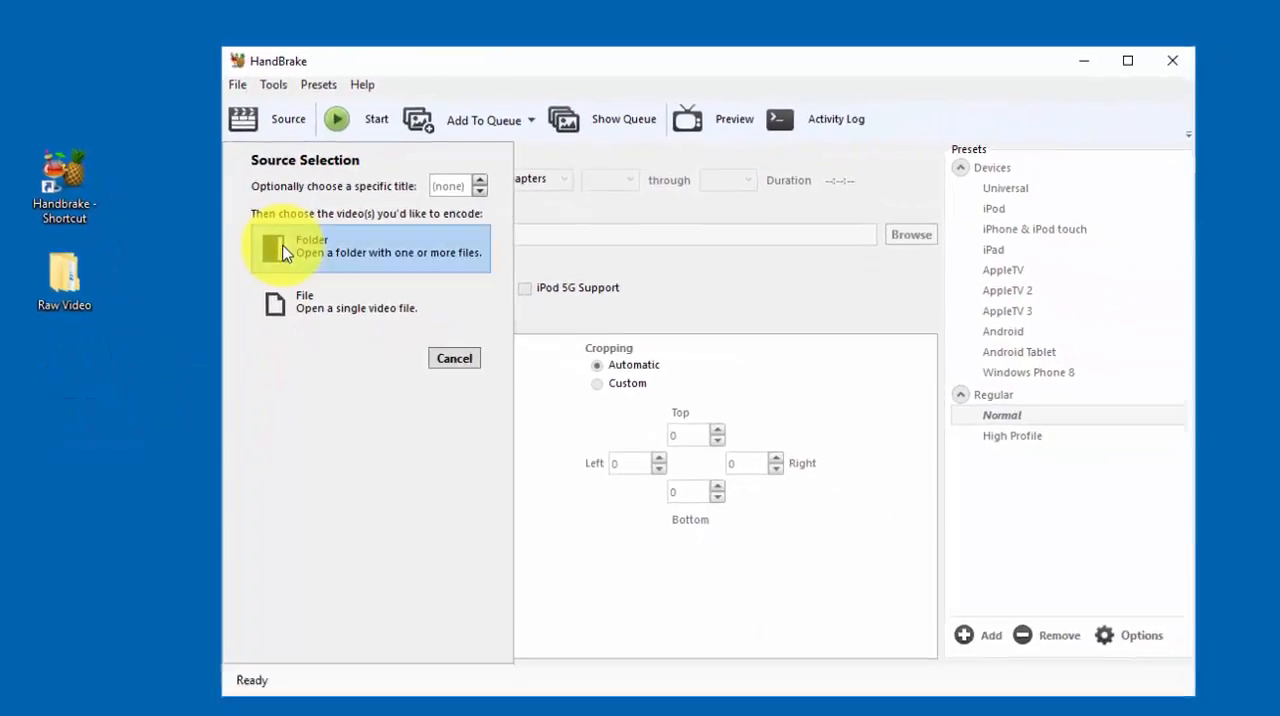
left_click(416, 335)
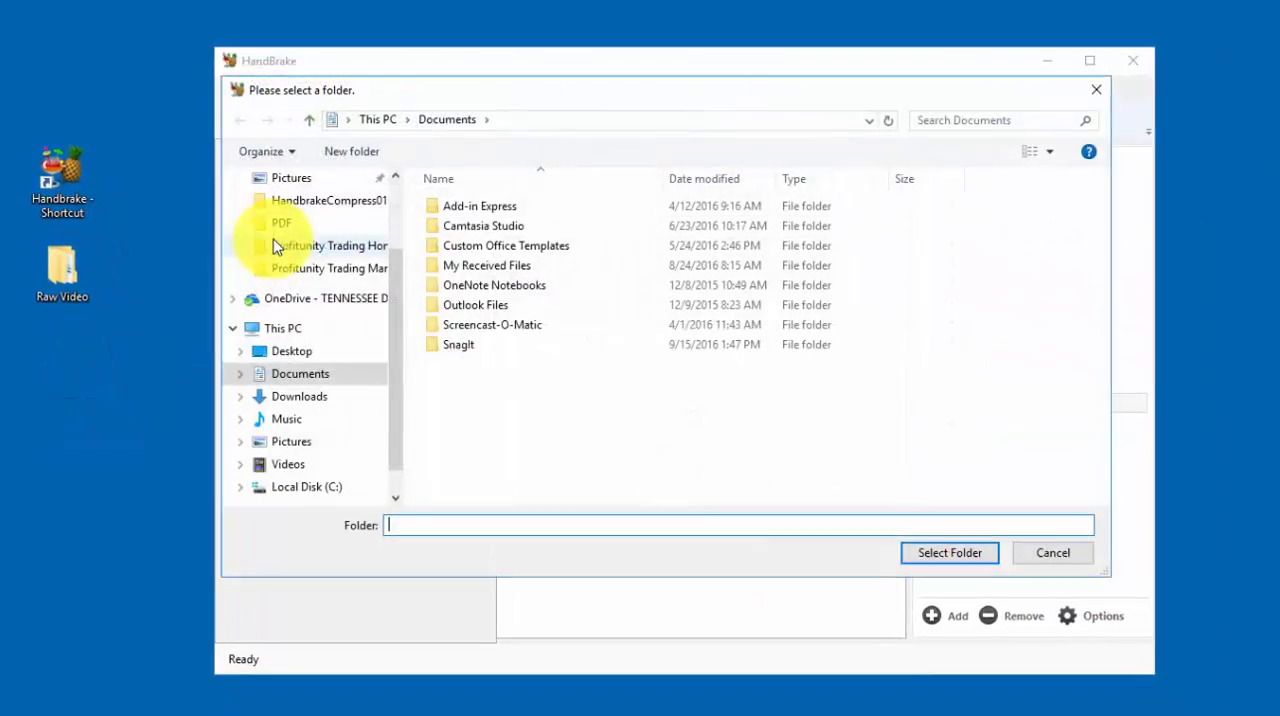
left_click(396, 205)
left_click(310, 218)
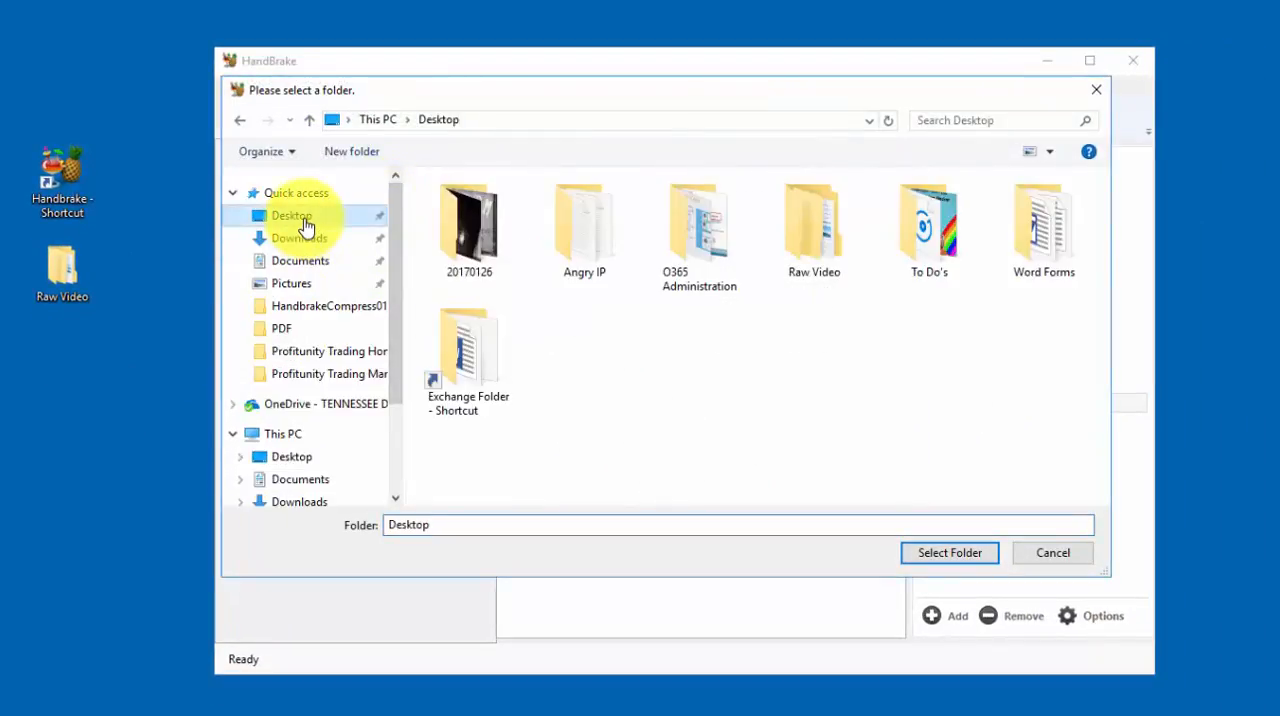
left_click(811, 223)
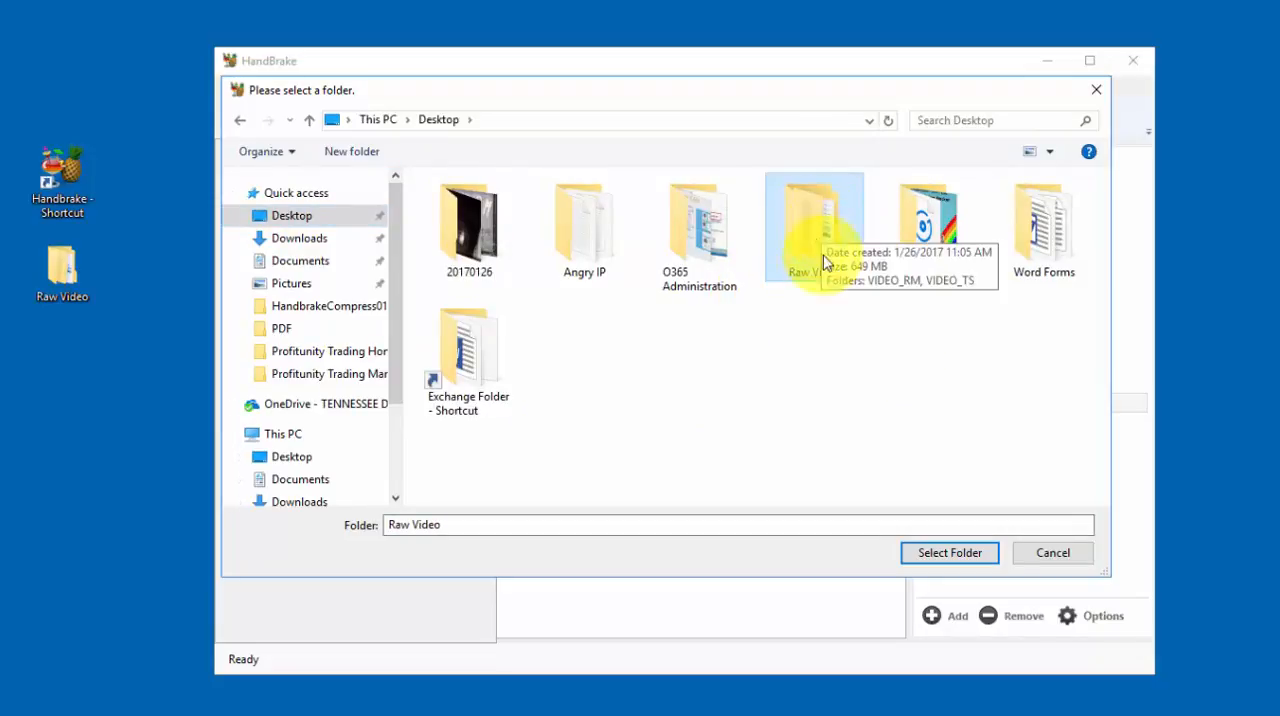
left_click(950, 551)
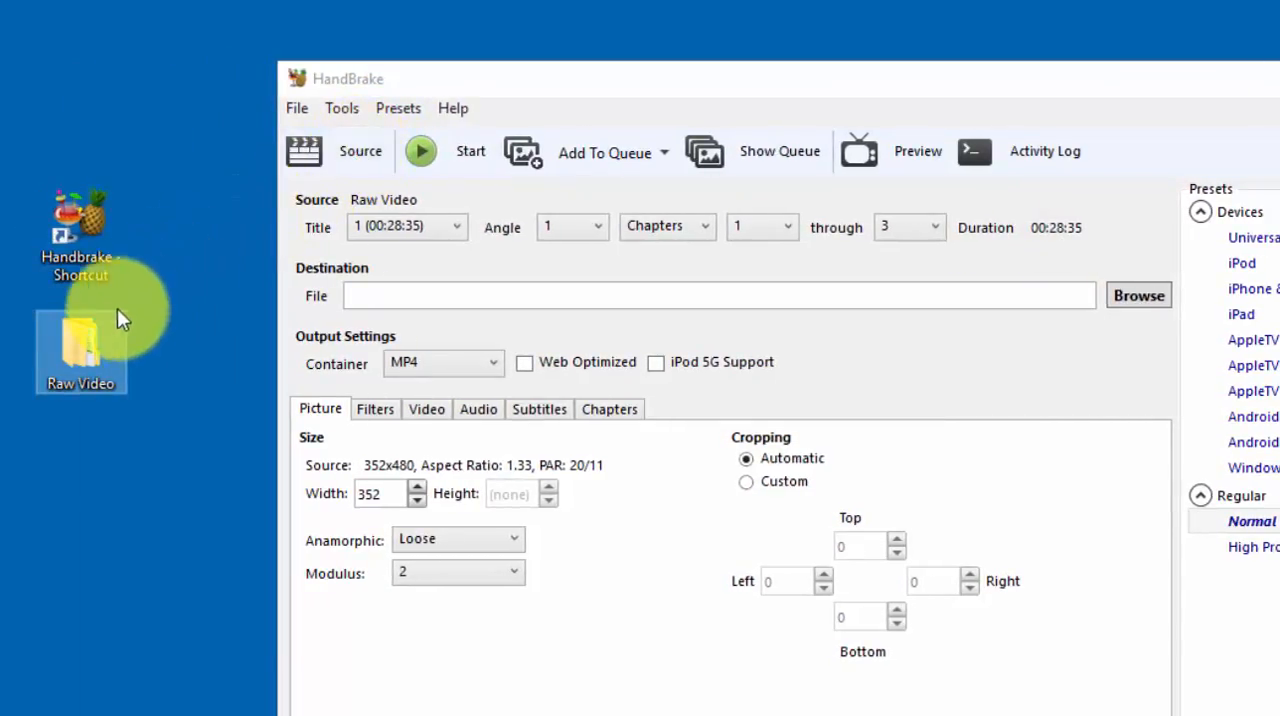
Set the destination to an mp4 file named CompressedVideo20170126 in the Desktop's Raw Video folder.
left_click(89, 354)
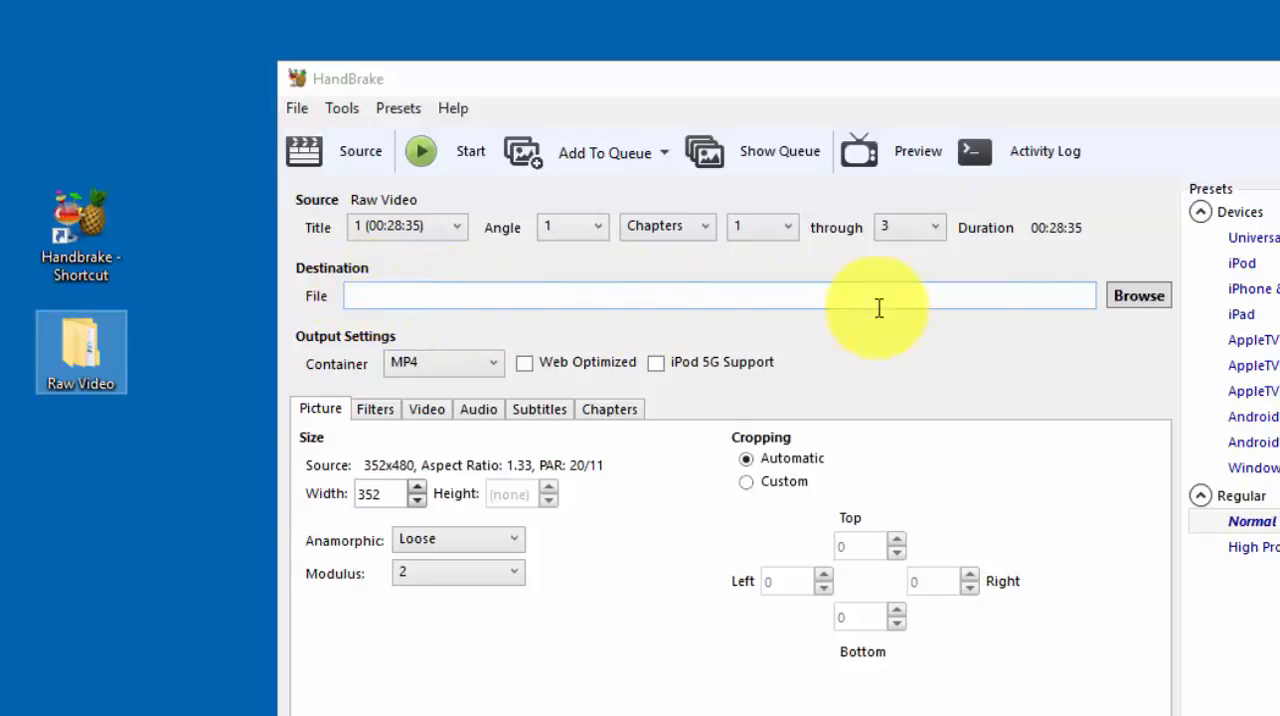
left_click(1138, 298)
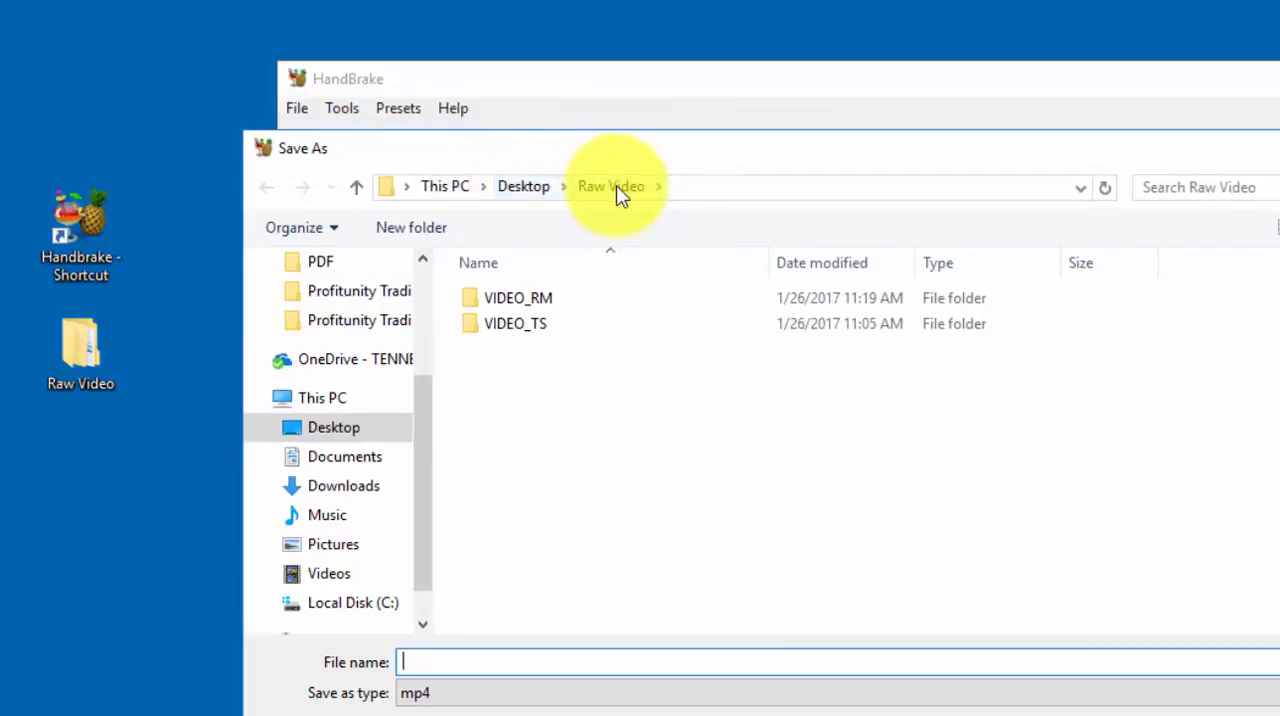
scroll(428, 397, "up", 1)
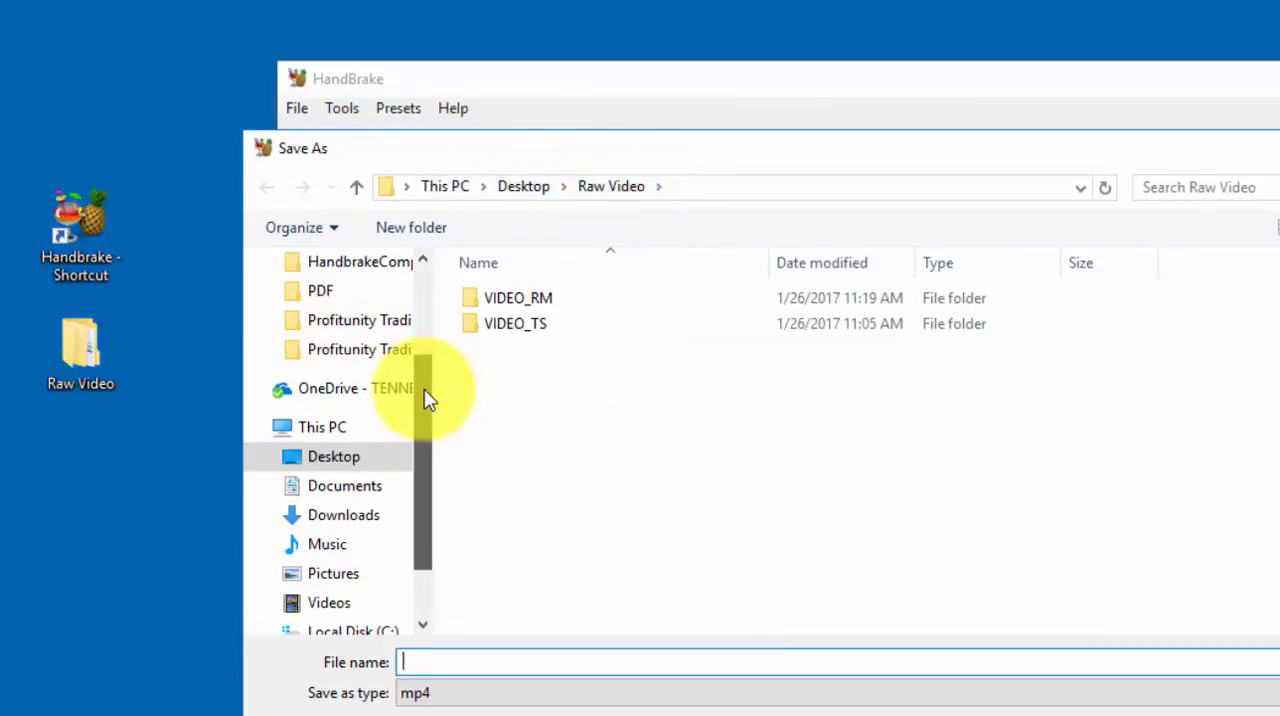
left_click(345, 455)
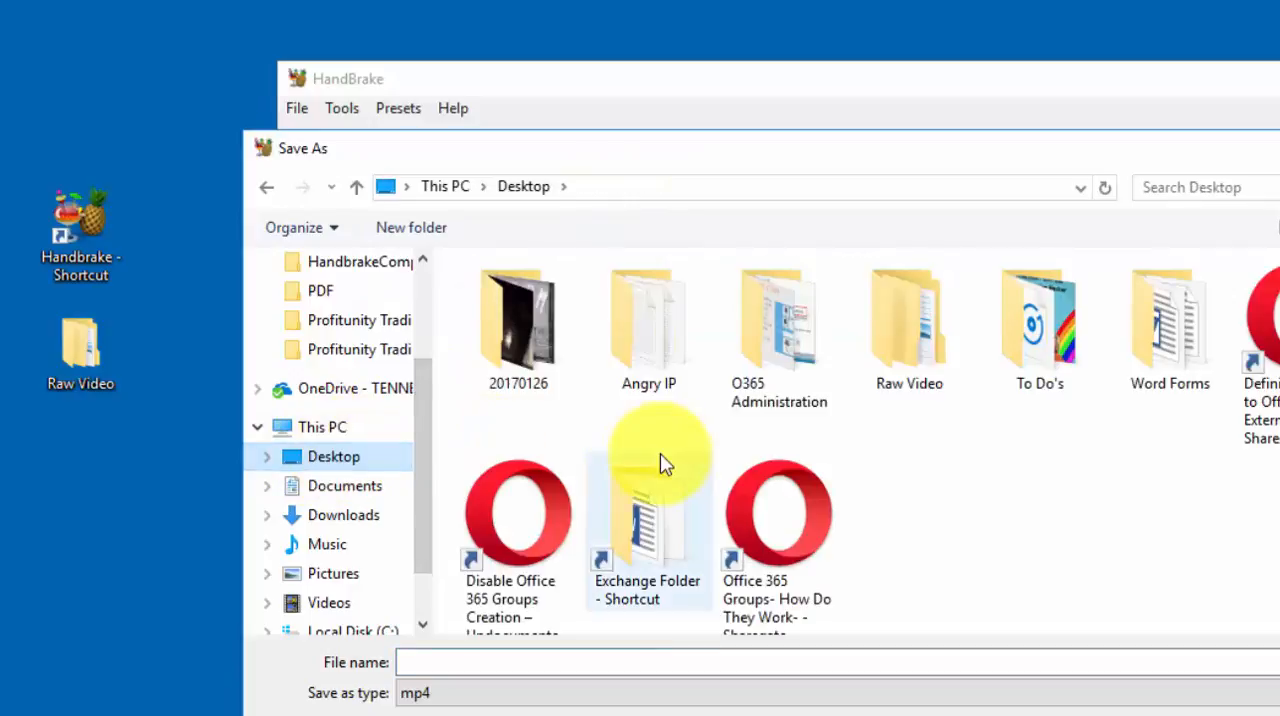
double_click(914, 333)
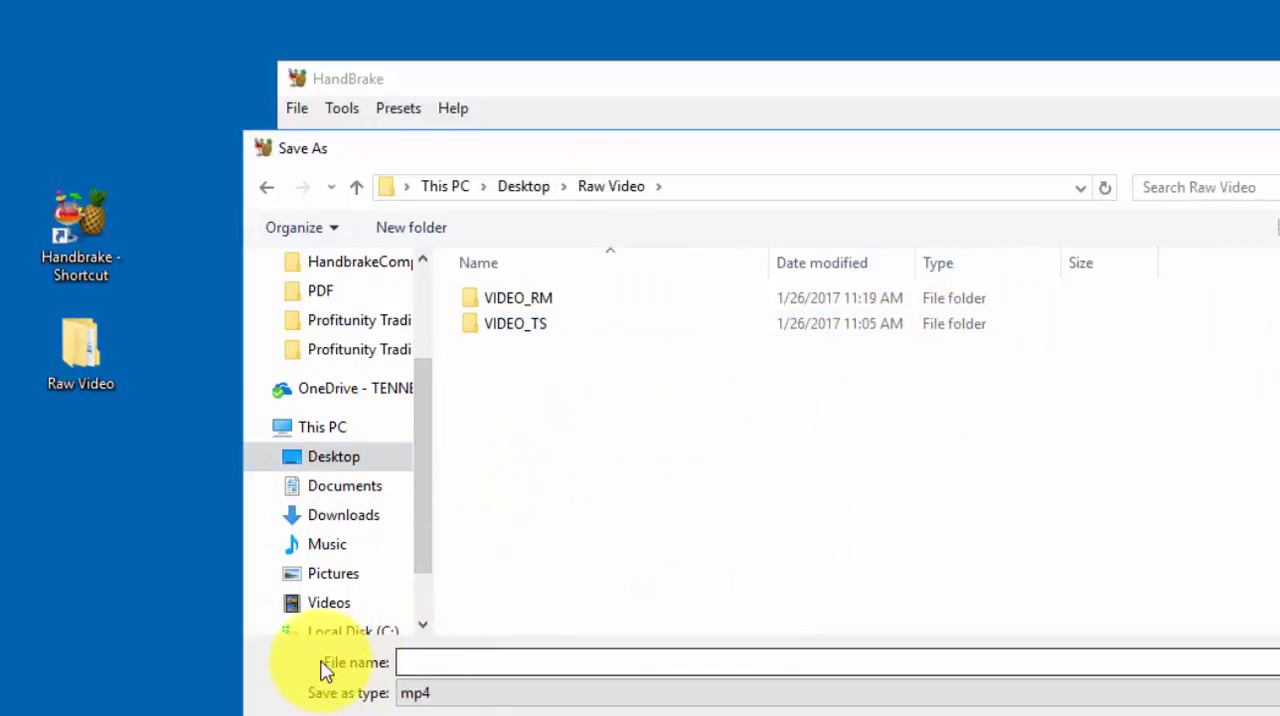
left_click(430, 662)
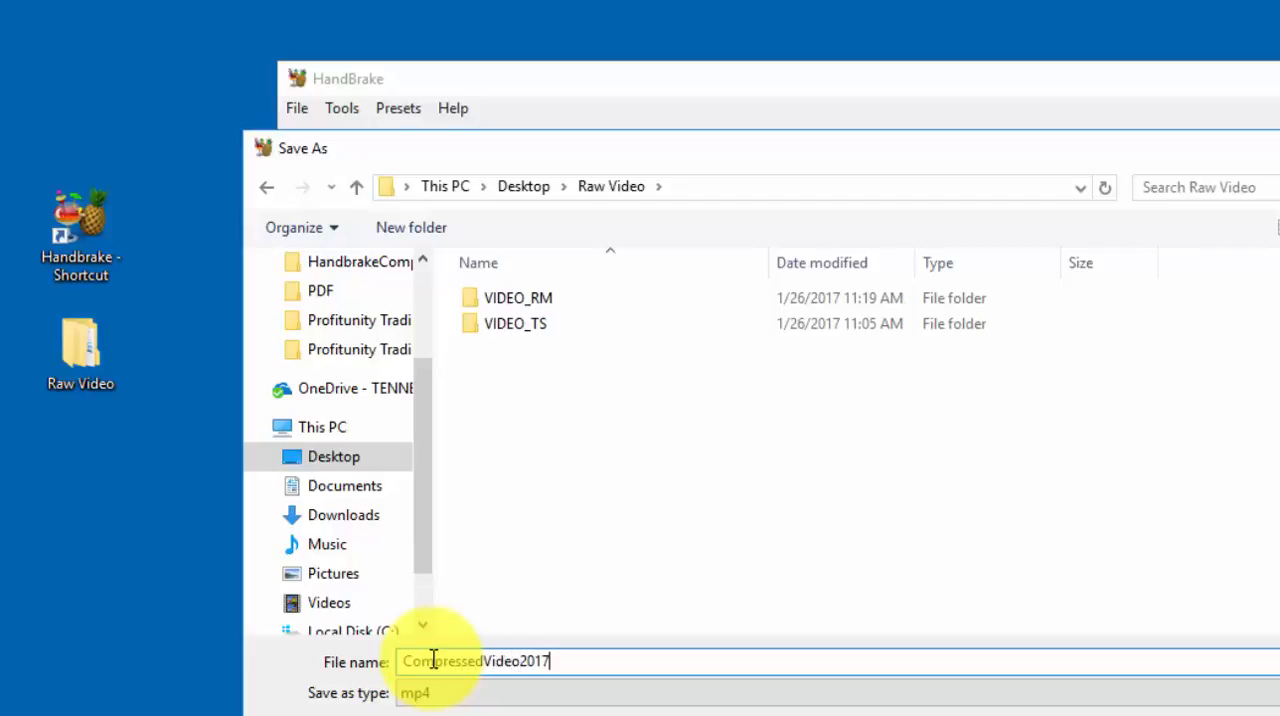
type("6")
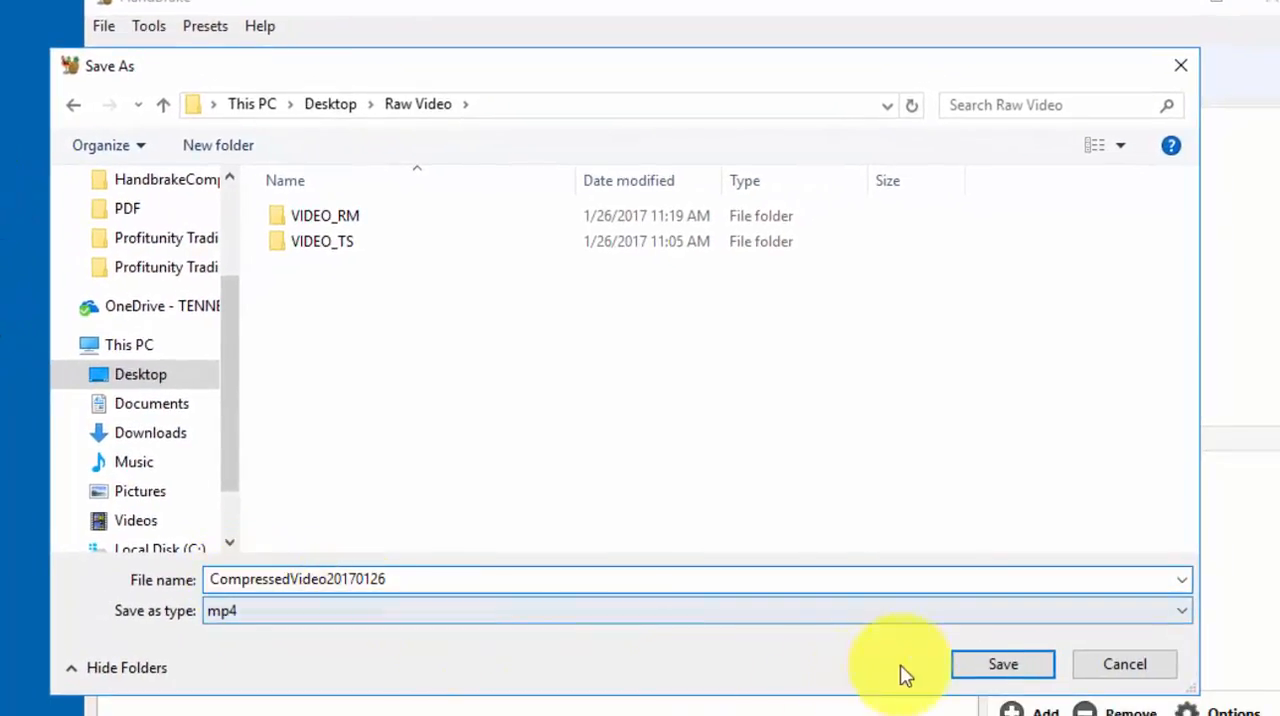
left_click(974, 670)
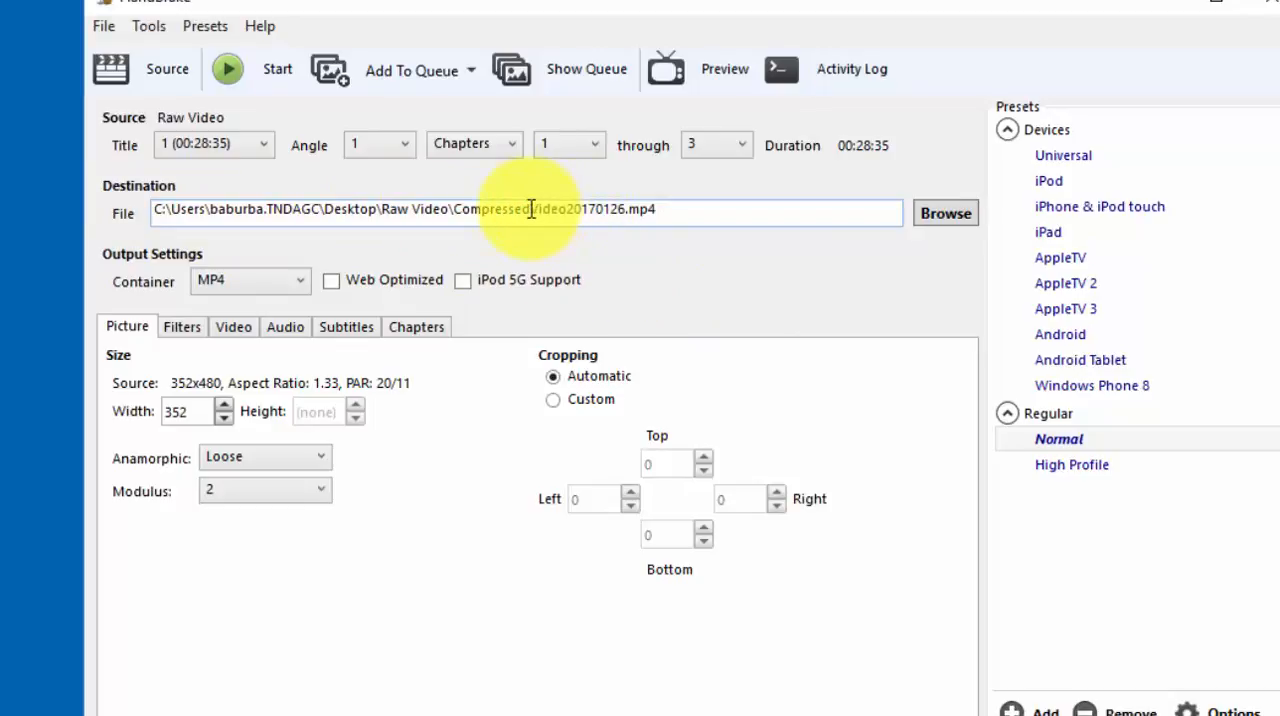
Check the file name in the destination path and start encoding the video.
left_click_drag(453, 209, 624, 216)
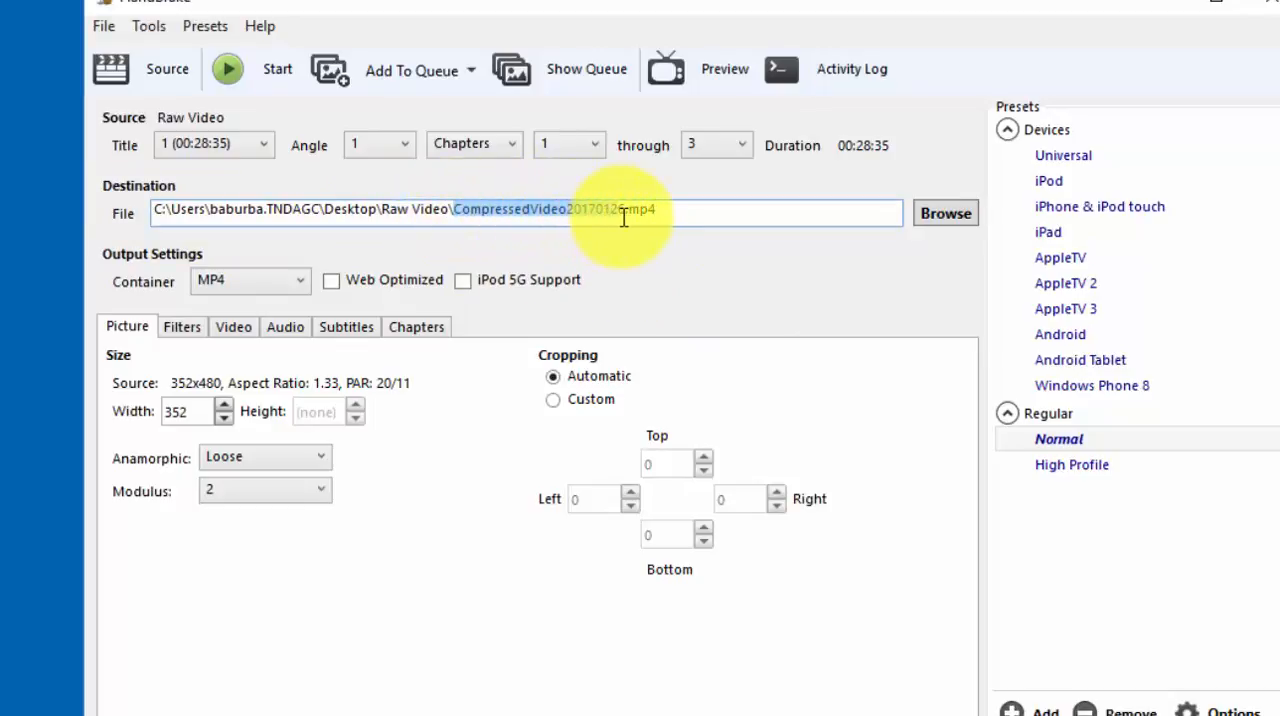
left_click(688, 211)
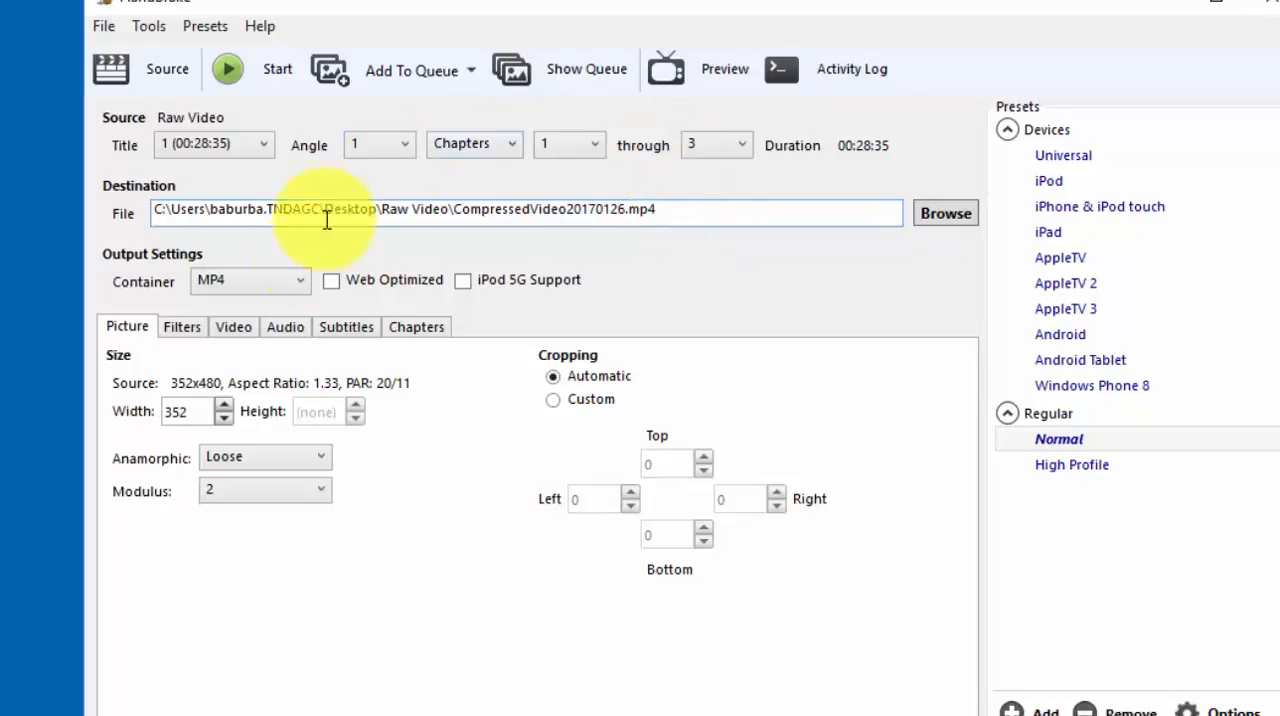
left_click(268, 74)
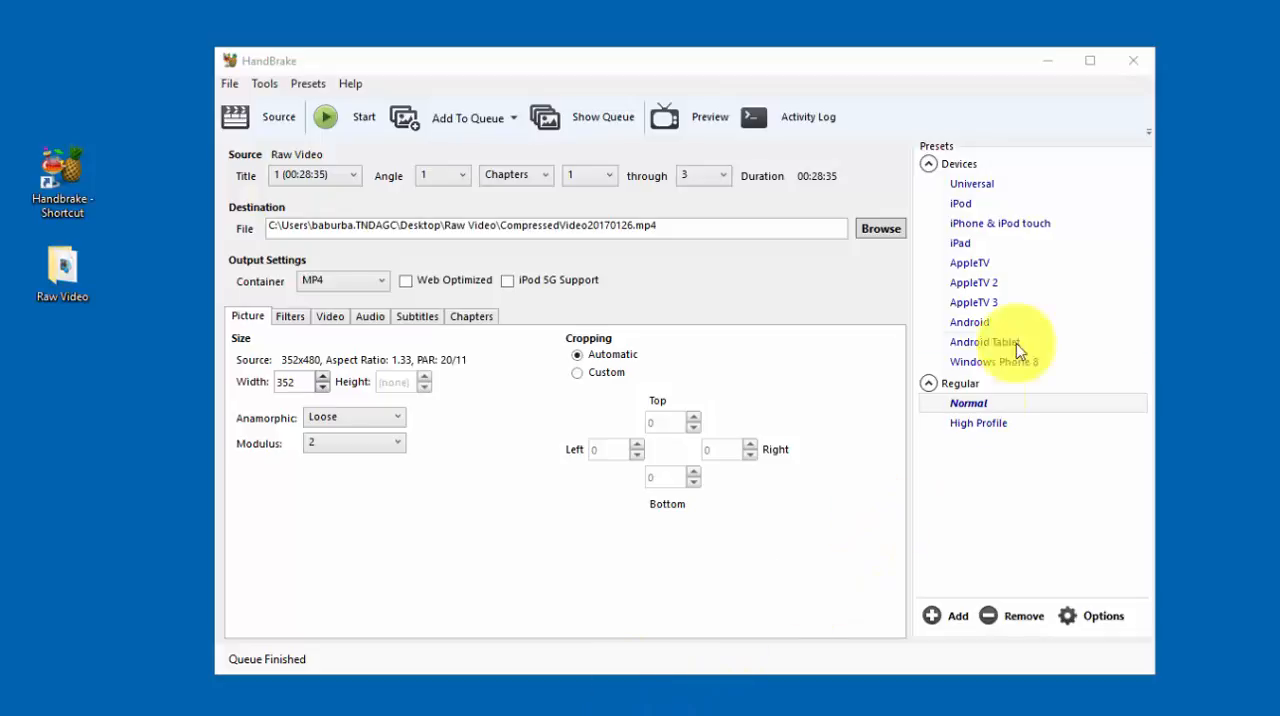
Minimize the encoder and move the CompressedVideo20170126 file from the Raw Video folder onto the desktop.
left_click(1044, 64)
double_click(72, 266)
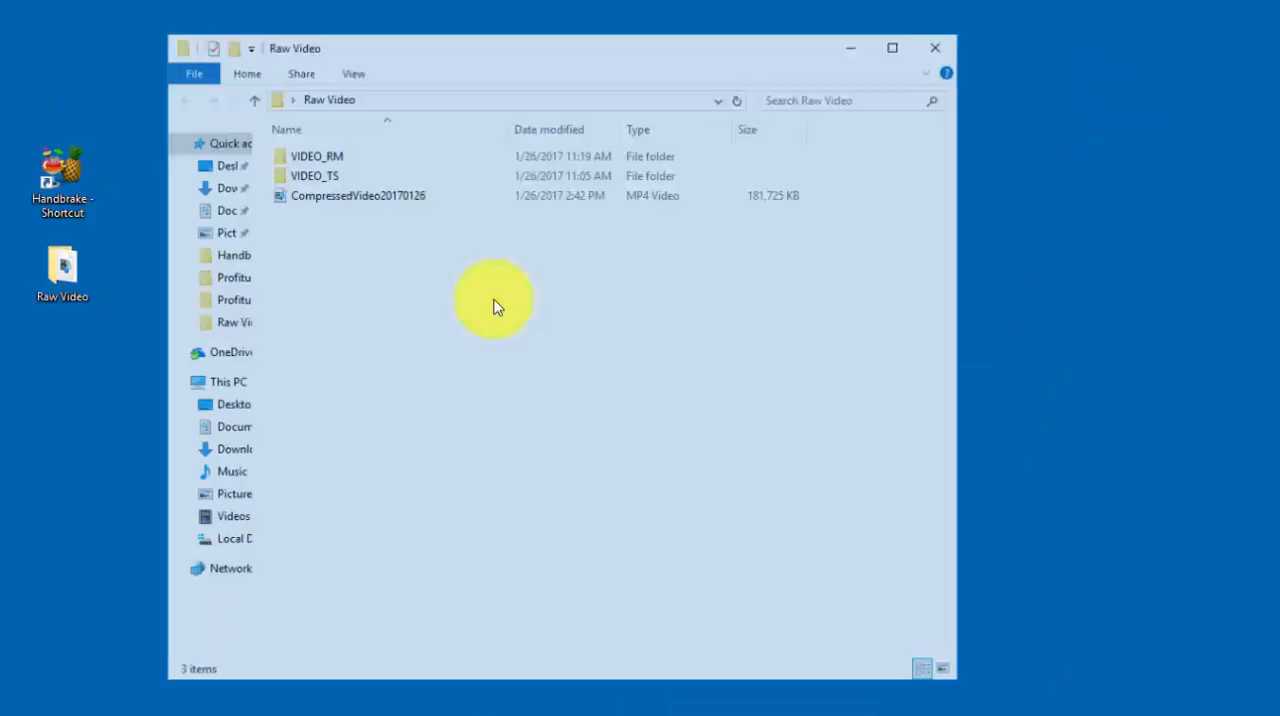
left_click_drag(535, 55, 660, 80)
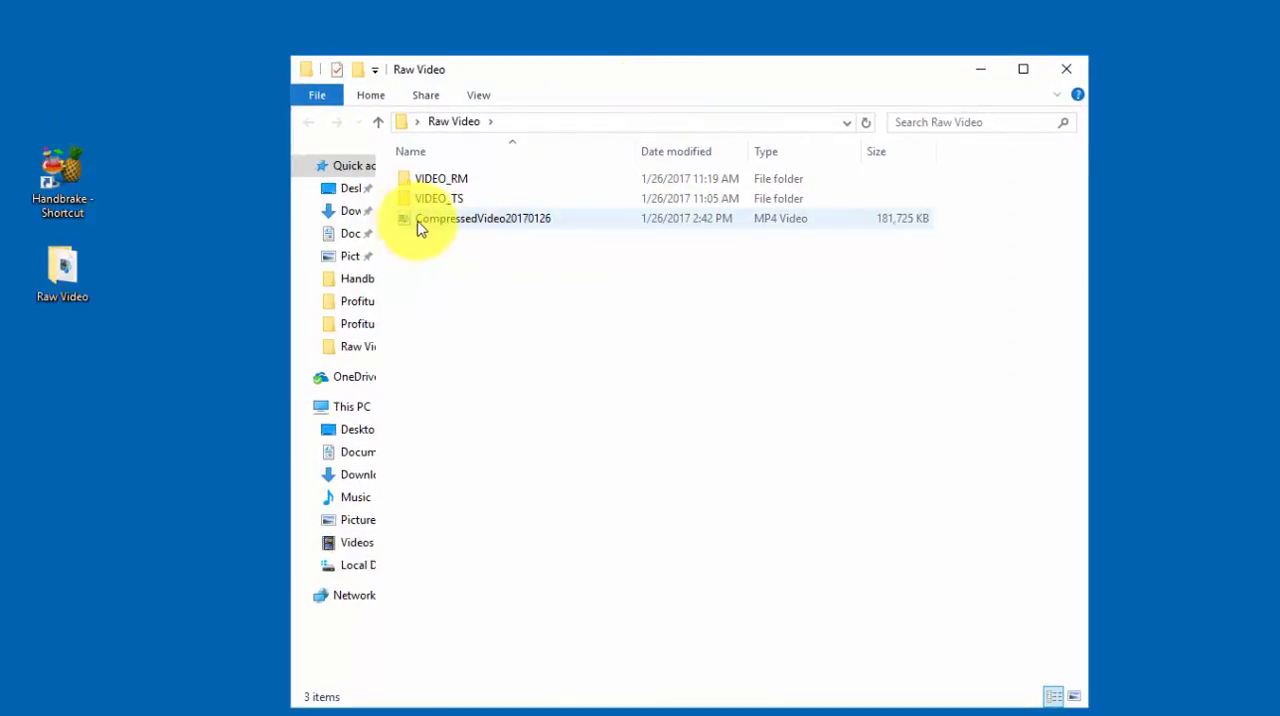
left_click_drag(407, 223, 63, 405)
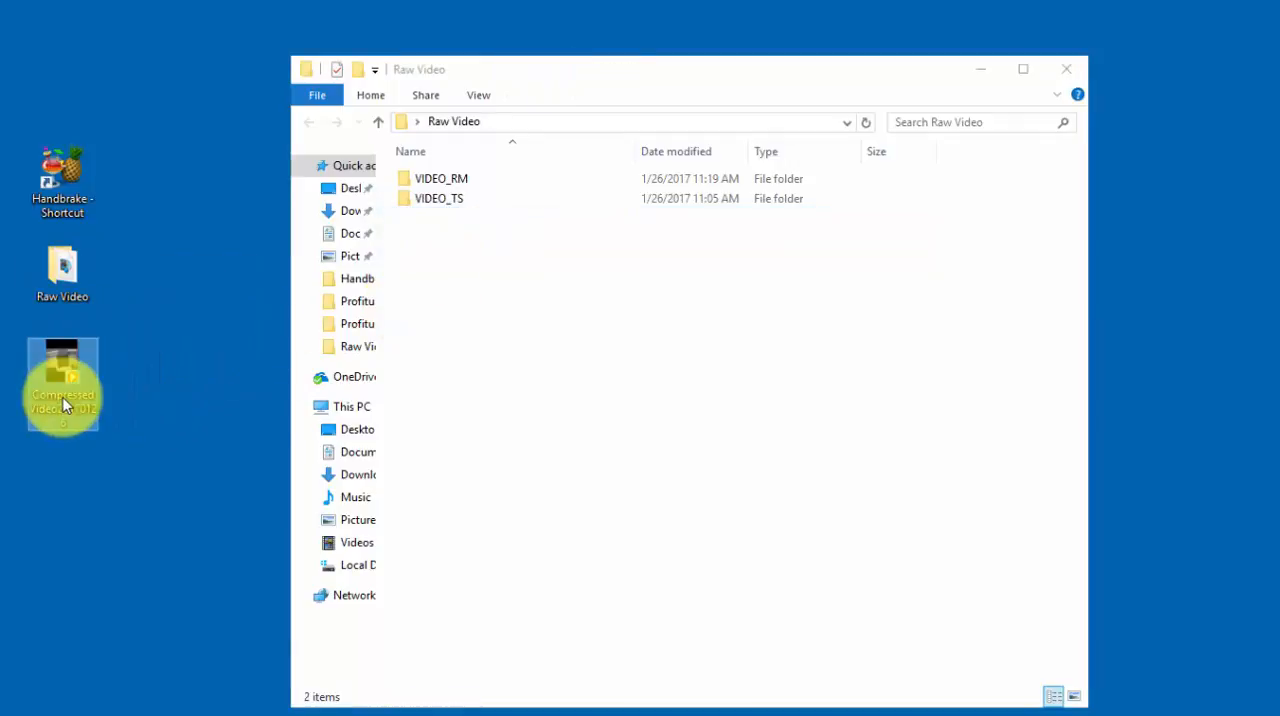
Examine the file sizes in the VIDEO_TS subfolder of Raw Video and close the folder window.
left_click(491, 326)
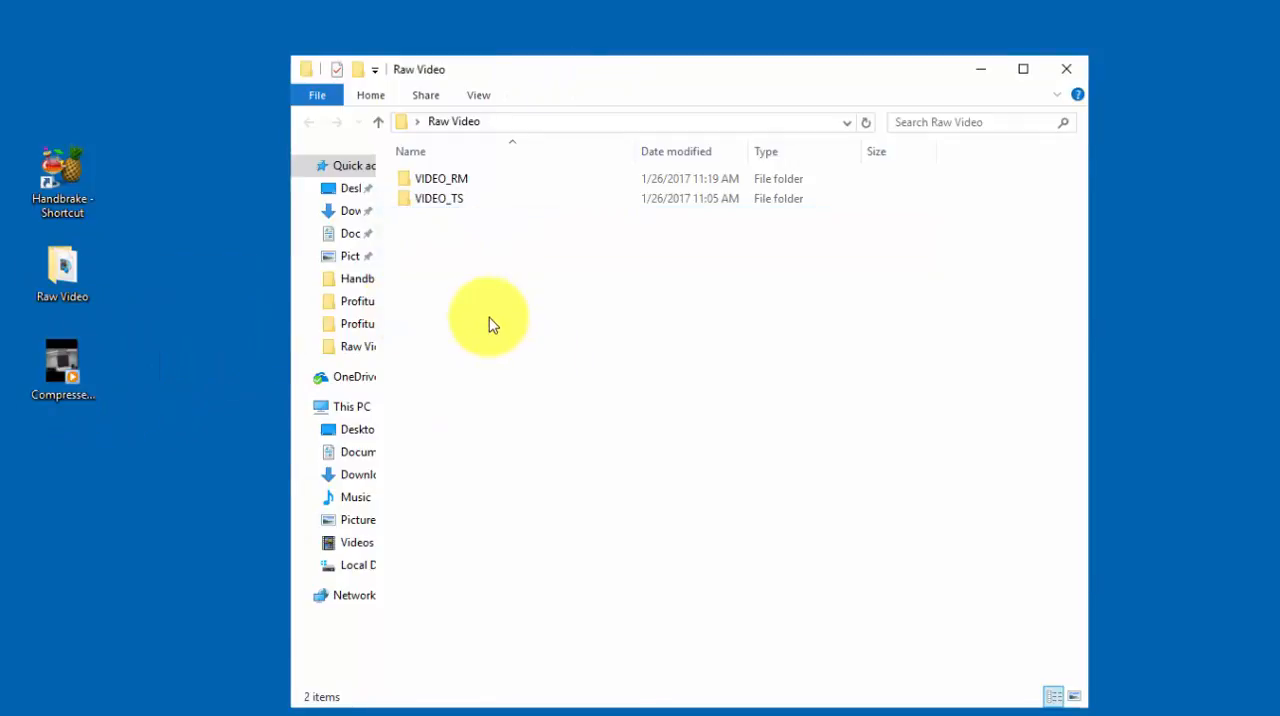
left_click(67, 275)
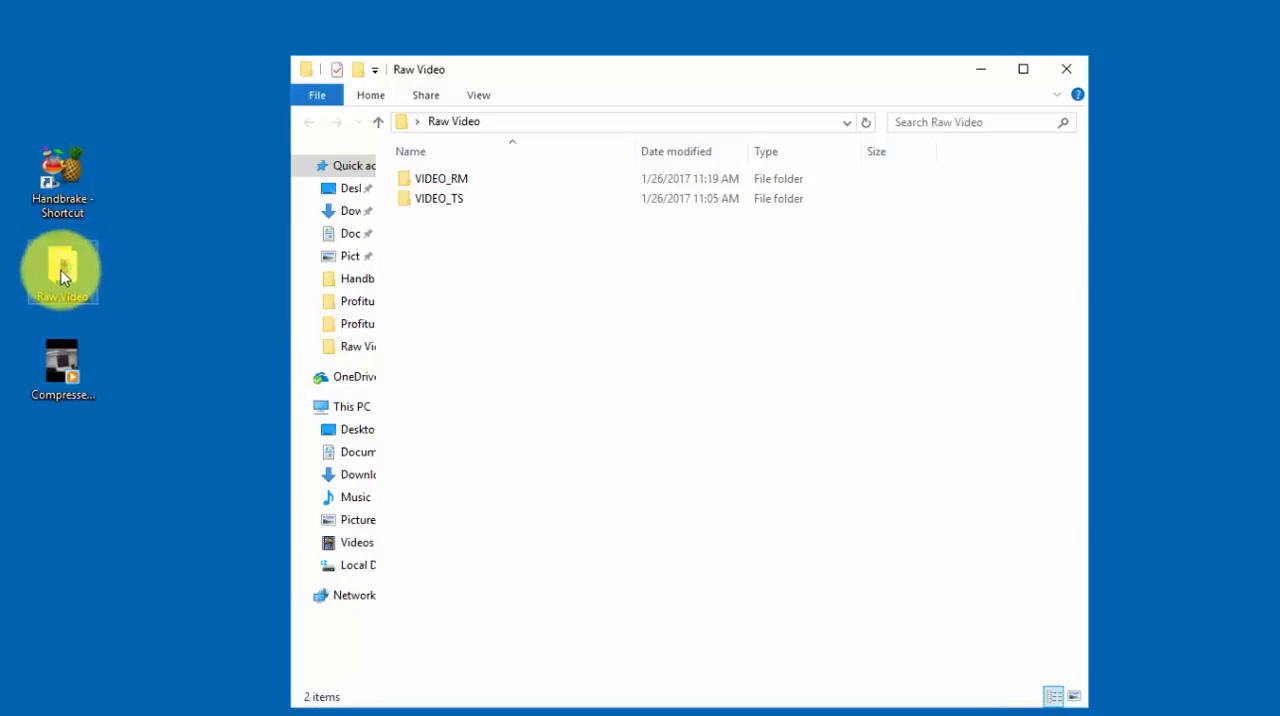
left_click(283, 272)
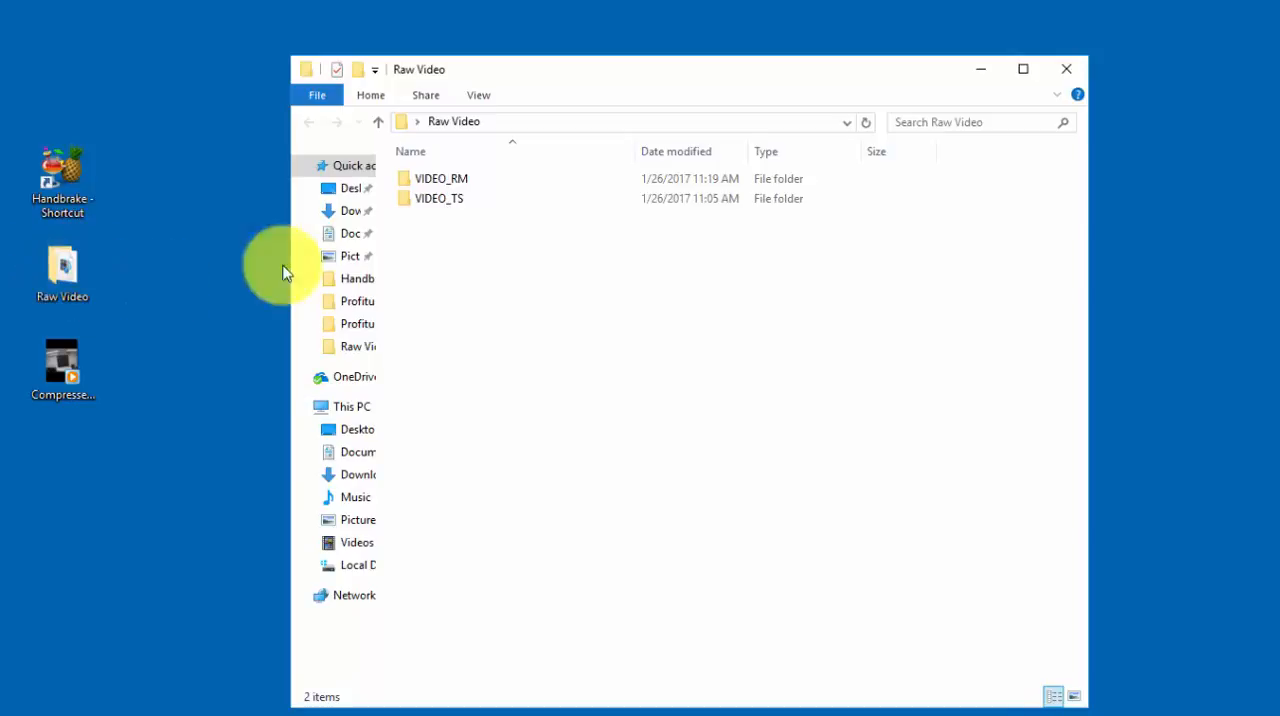
left_click(447, 207)
double_click(447, 207)
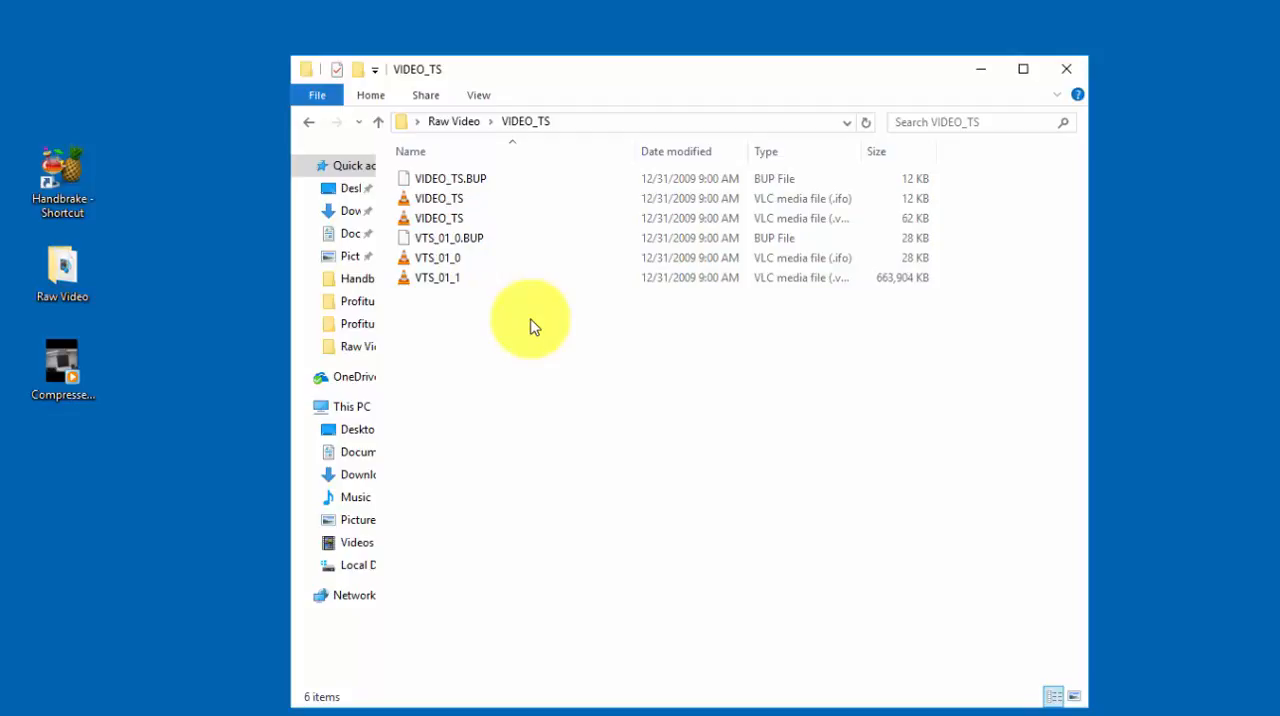
left_click(1065, 70)
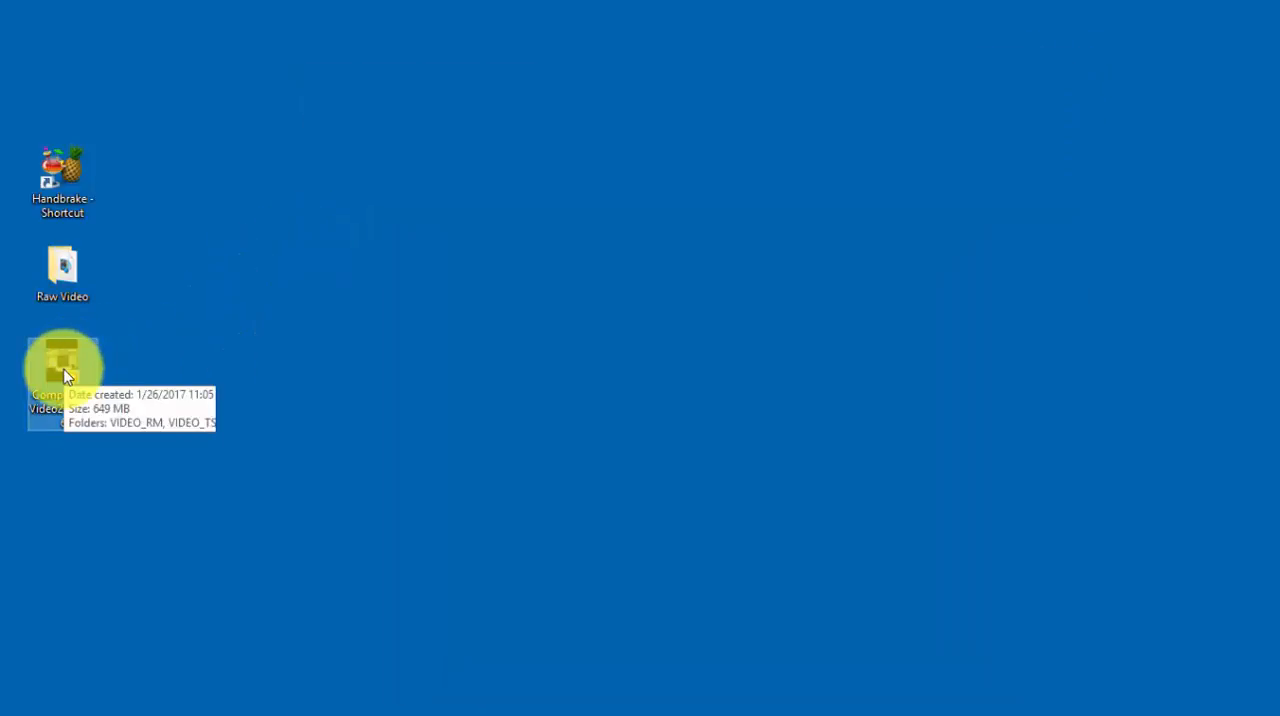
Show the properties of the Raw Video folder and the CompressedVideo20170126 file side by side to compare their sizes.
mouse_move(65, 267)
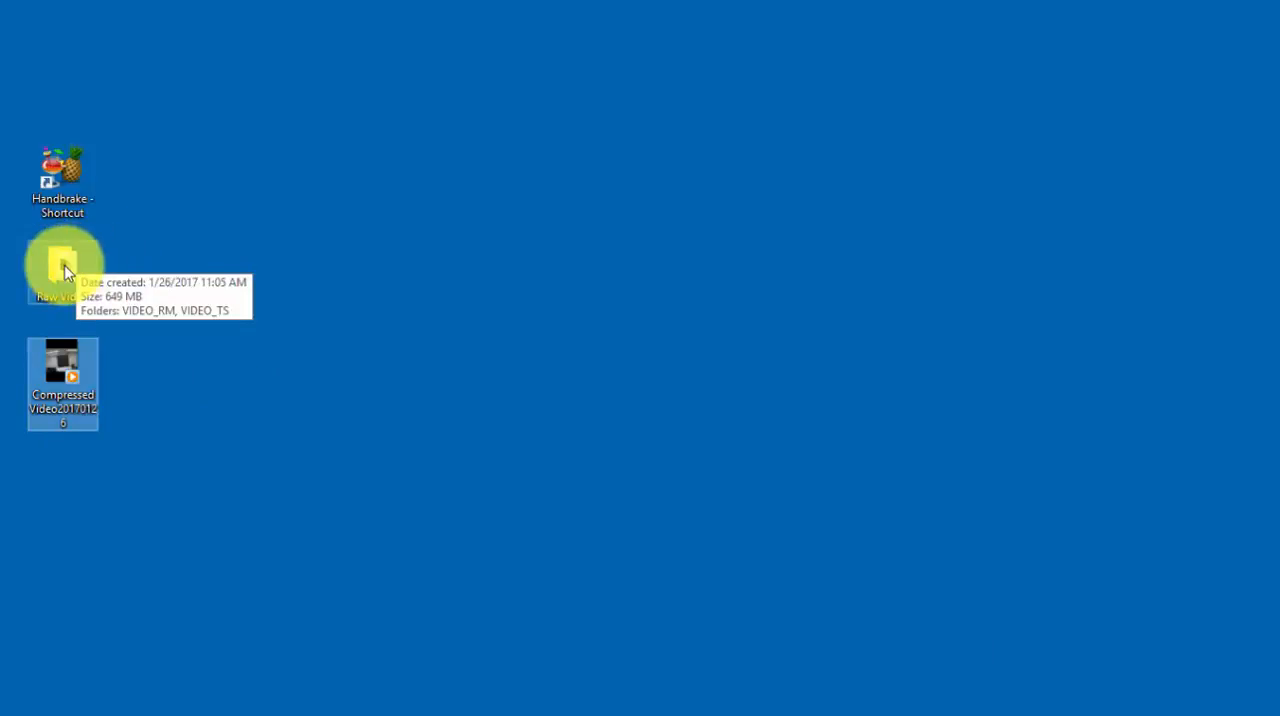
right_click(64, 267)
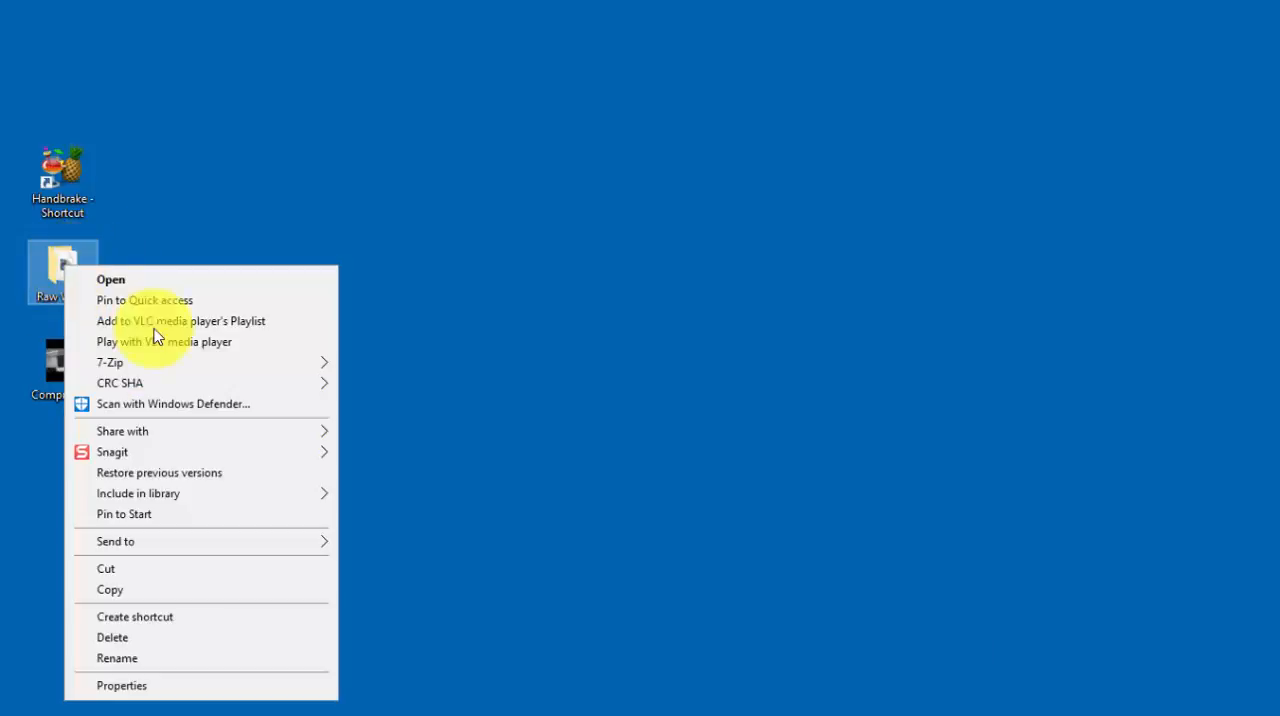
left_click(160, 686)
left_click_drag(274, 286, 371, 189)
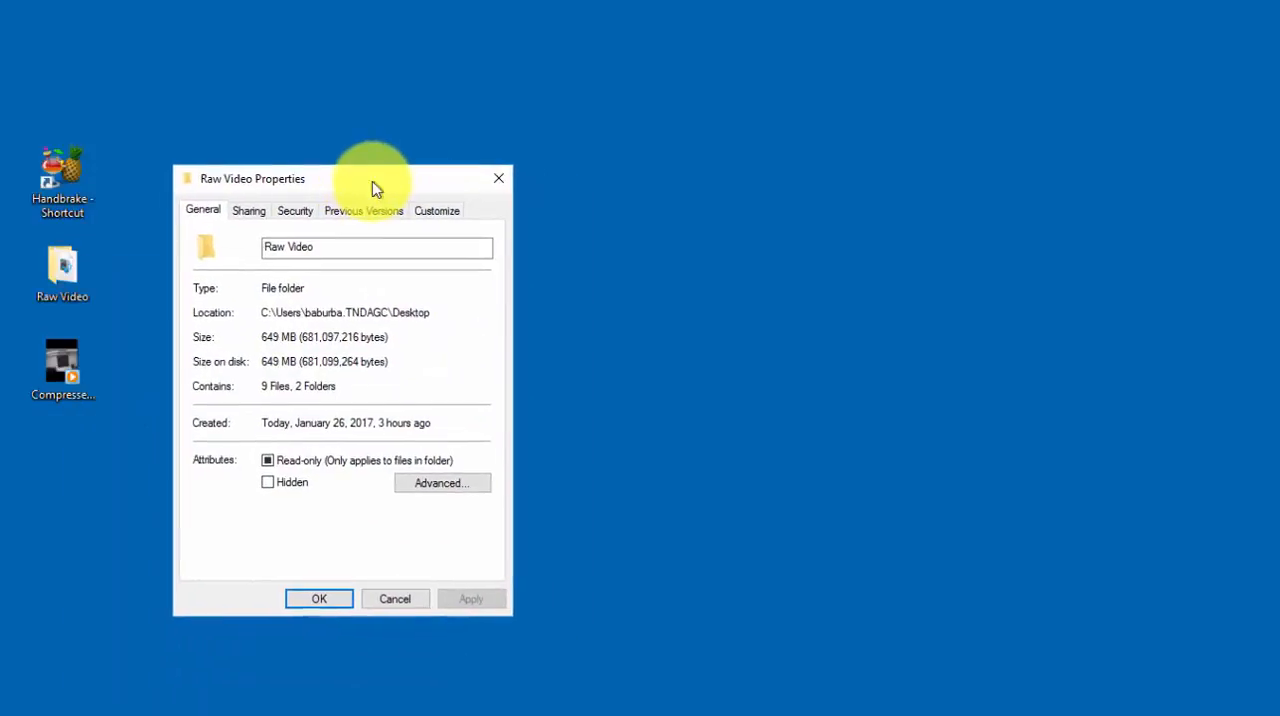
right_click(70, 355)
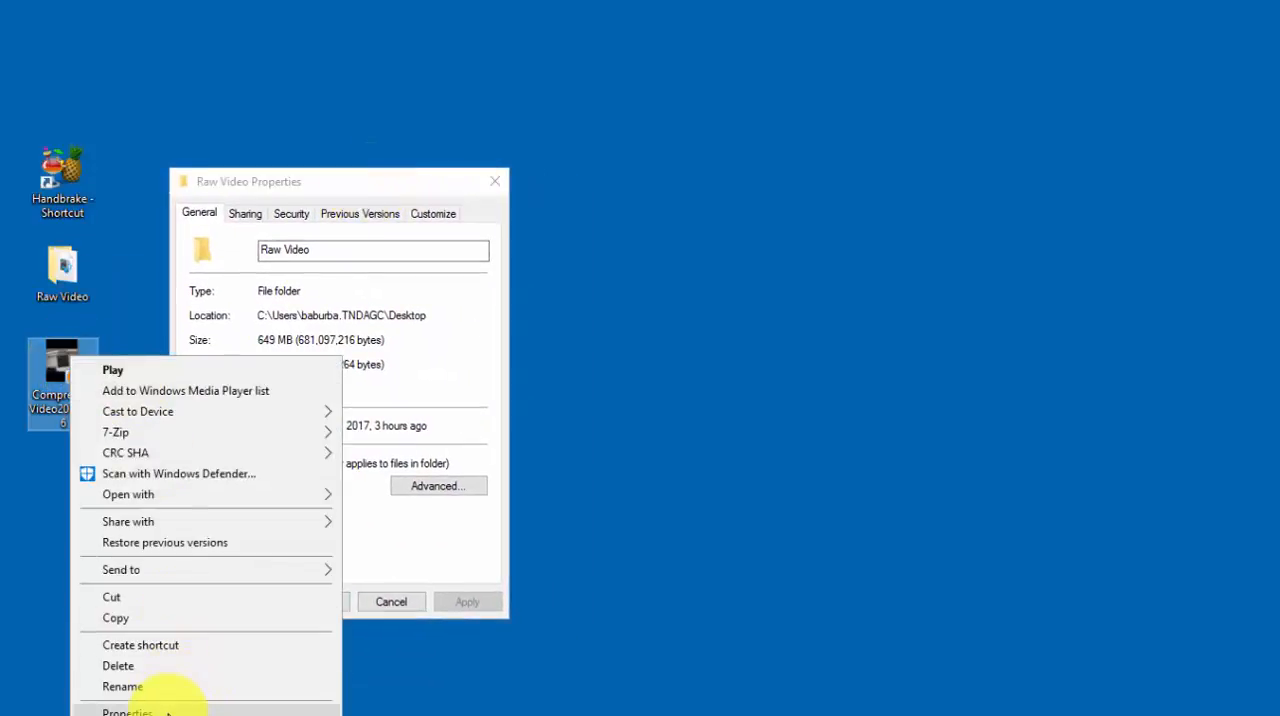
left_click(333, 695)
left_click_drag(253, 370, 684, 184)
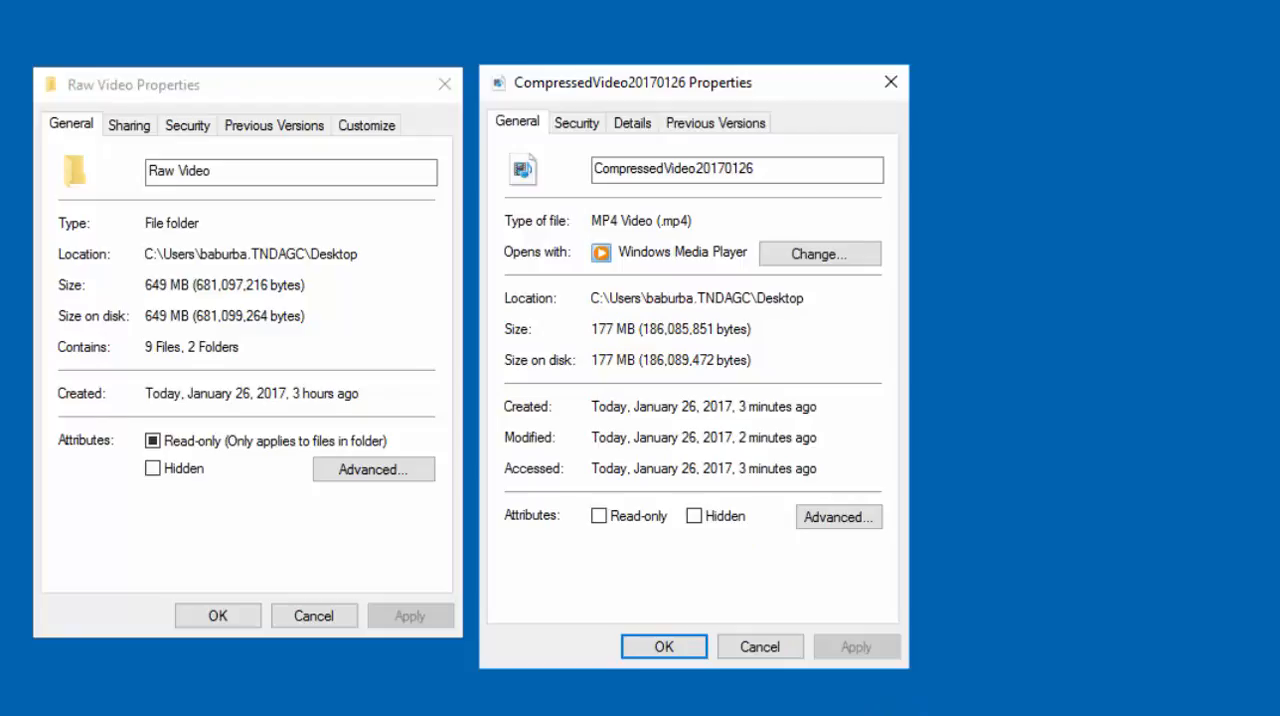
Switch to Calculator, place it beside the properties windows and subtract 649 from 177.
left_click_drag(1178, 36, 1061, 94)
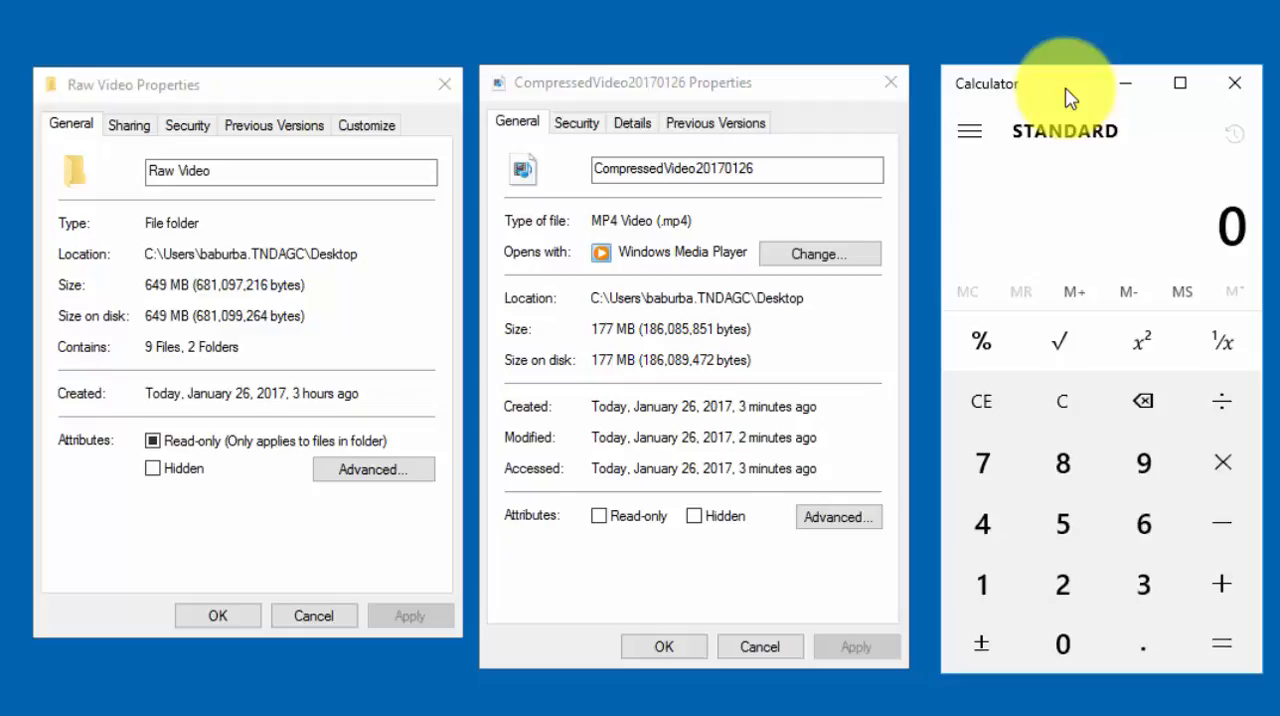
type("177")
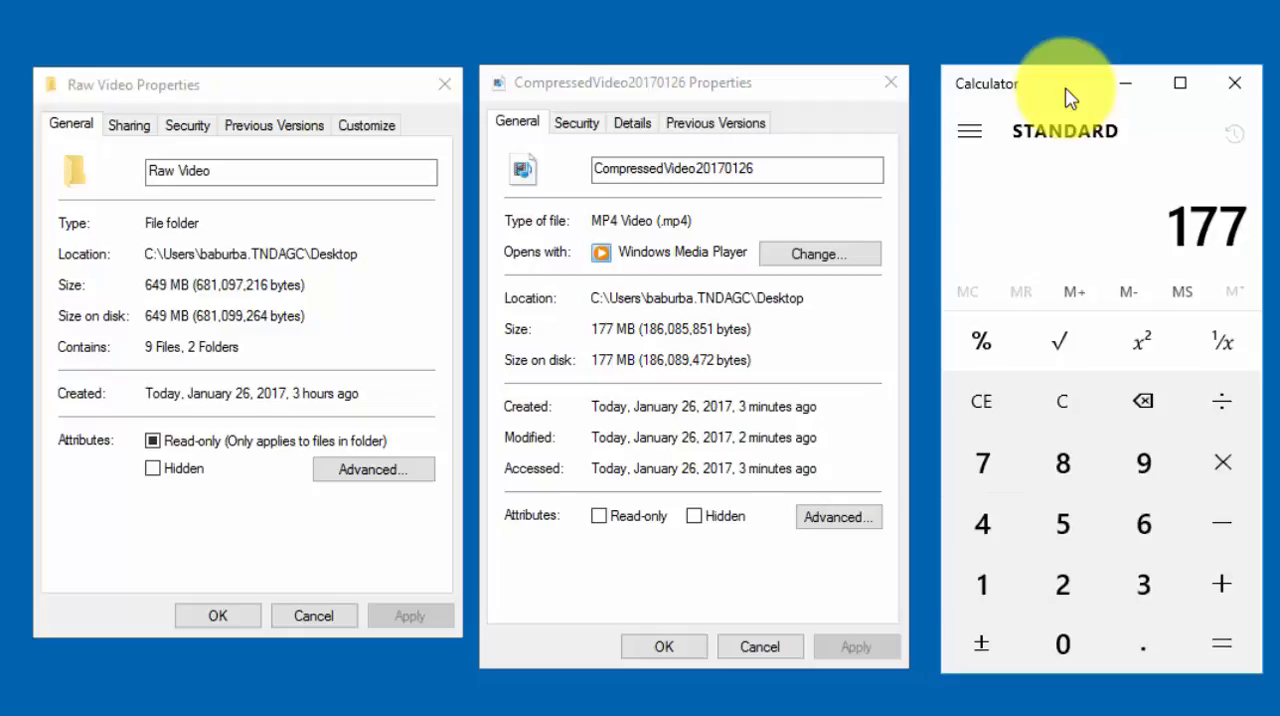
key("minus")
type("649")
key("Return")
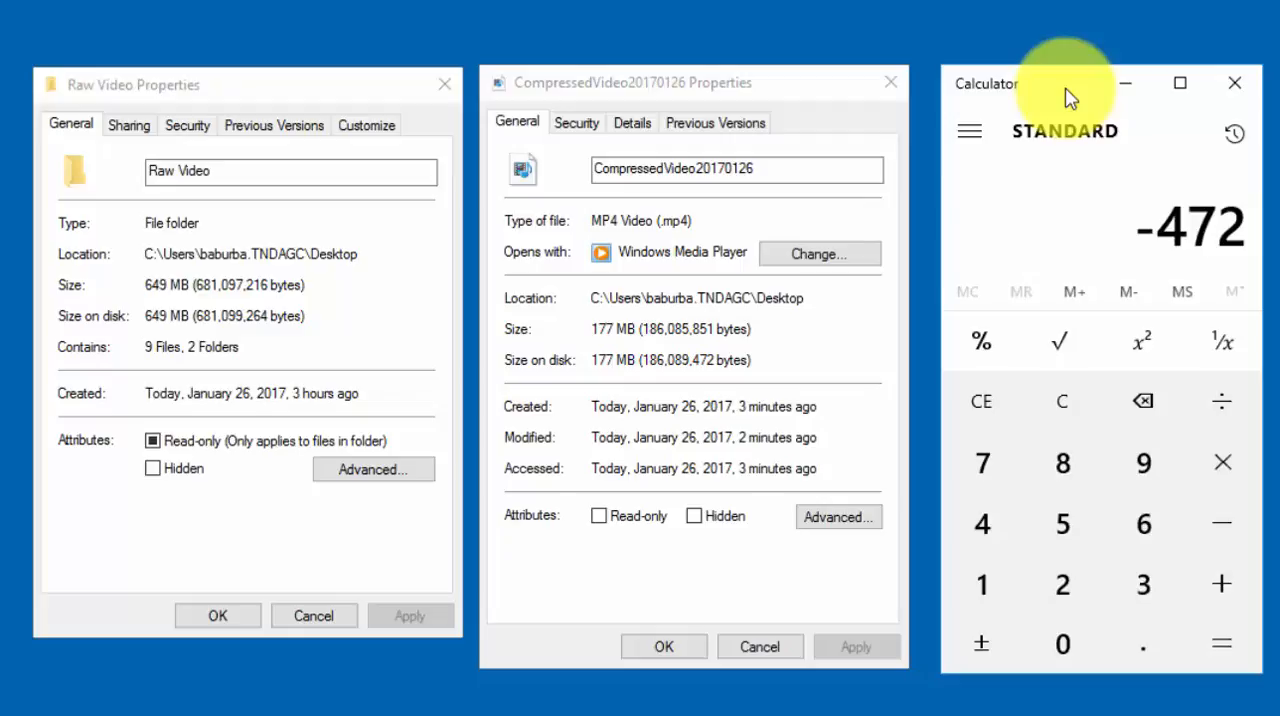
Divide the calculated size difference by 649 and multiply by 100 to get the percentage reduction.
left_click(1226, 408)
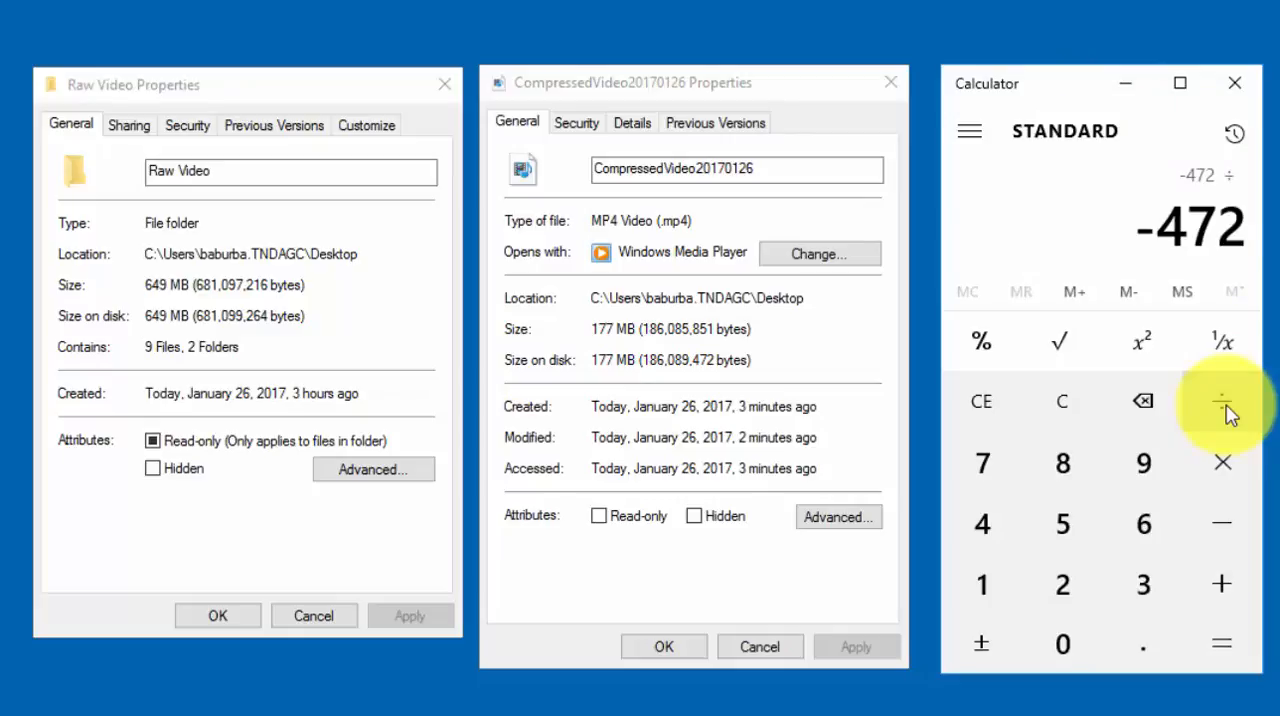
type("649")
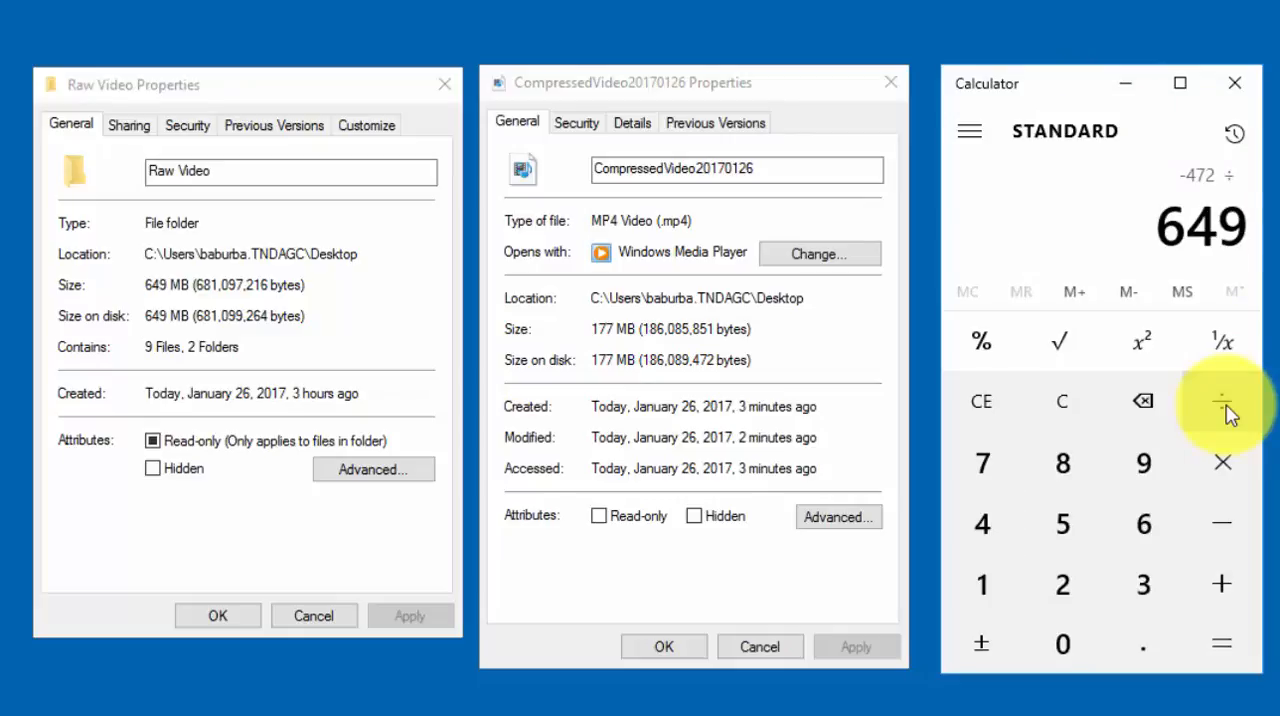
key("asterisk")
type("100")
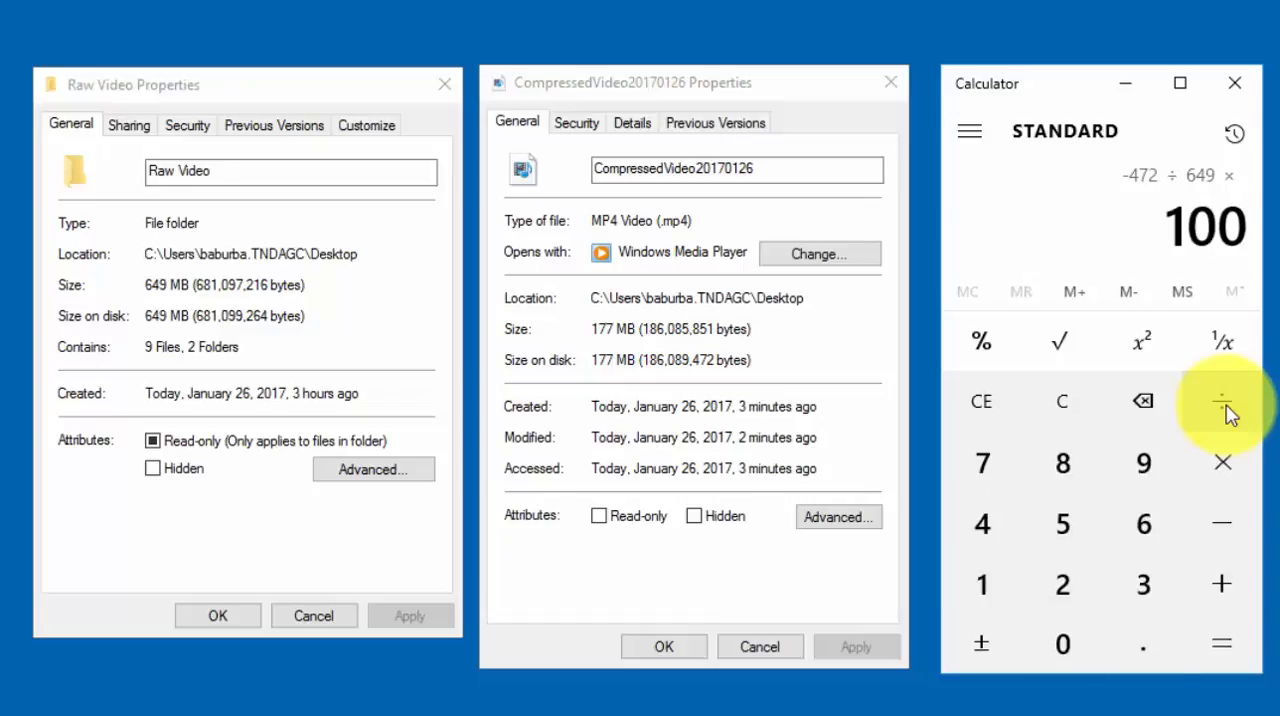
key("Return")
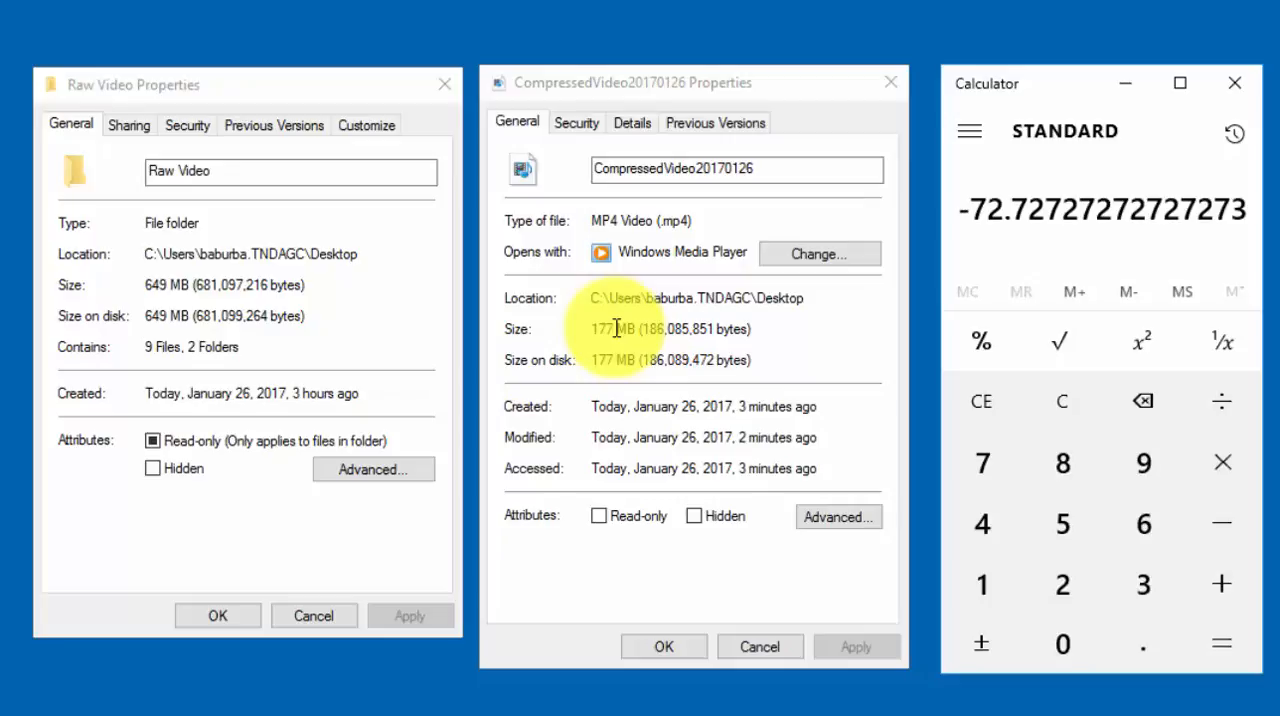
Minimize Calculator and close the properties windows of CompressedVideo20170126 and the Raw Video folder.
left_click(1127, 86)
left_click(893, 83)
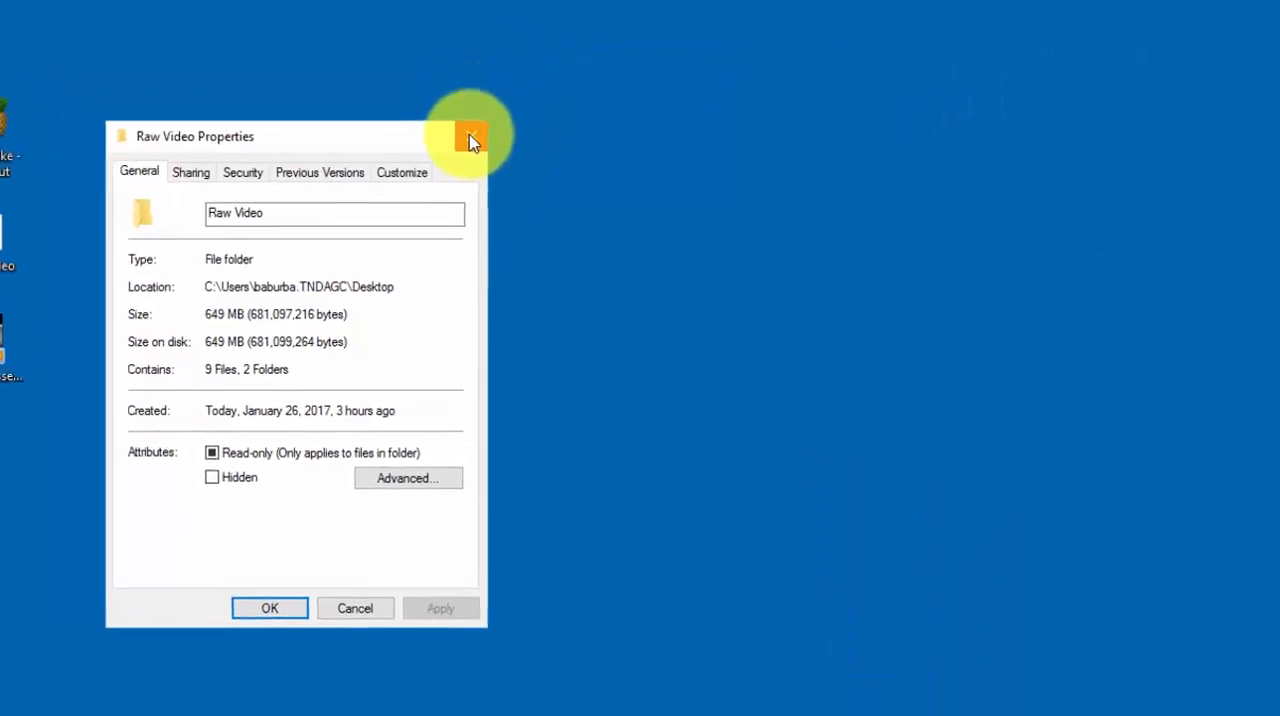
left_click(472, 141)
Set the Raw Video folder apart and delete it, then place the CompressedVideo20170126 file directly below the Handbrake shortcut on the desktop.
left_click_drag(72, 271, 307, 368)
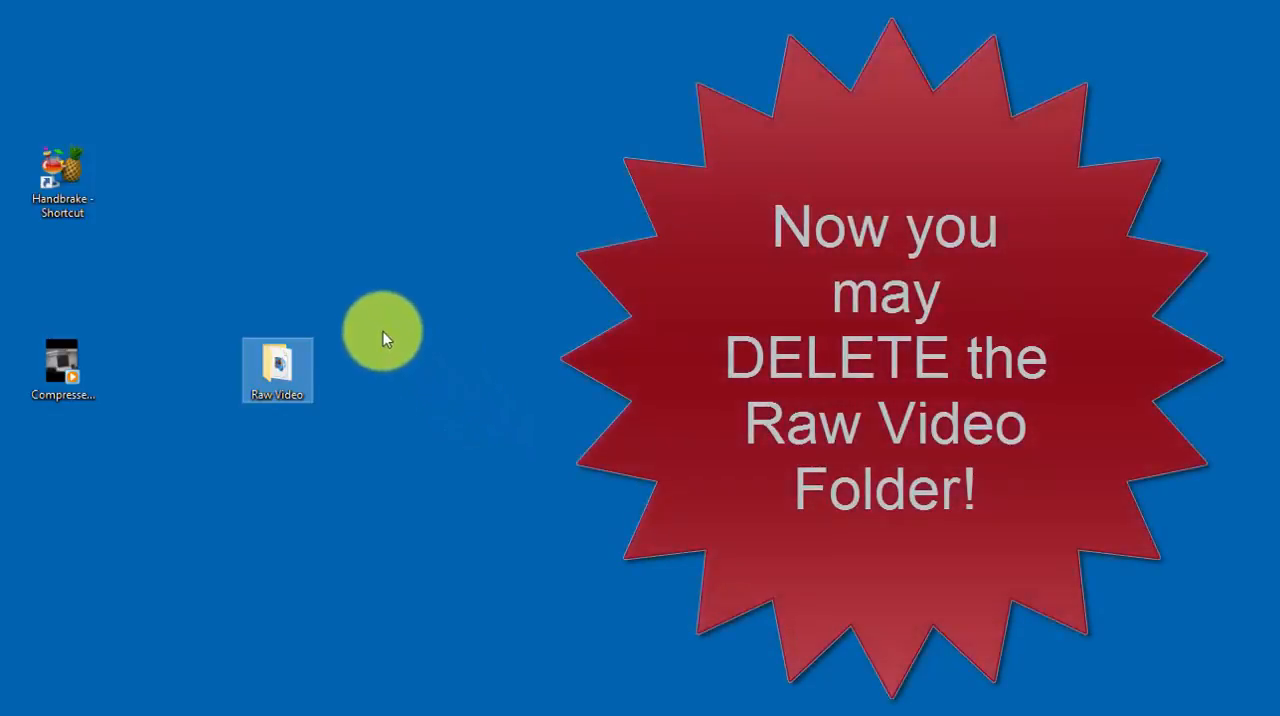
left_click(62, 378)
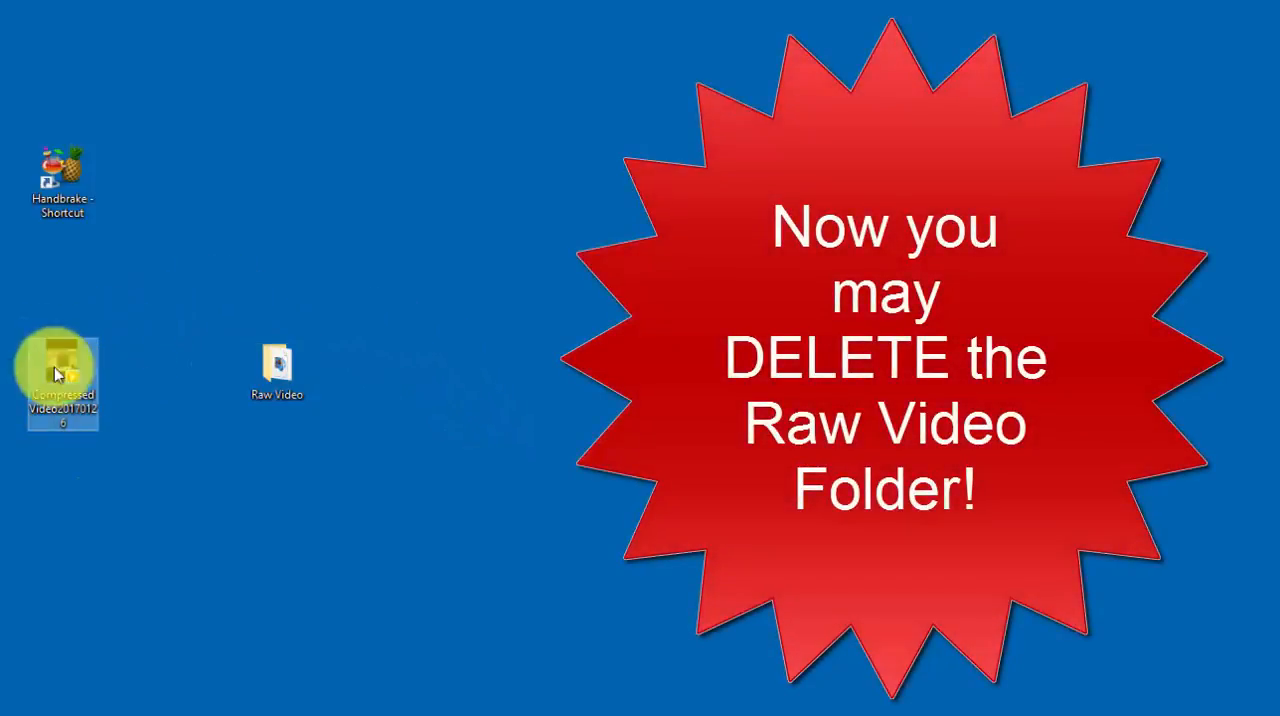
right_click(279, 364)
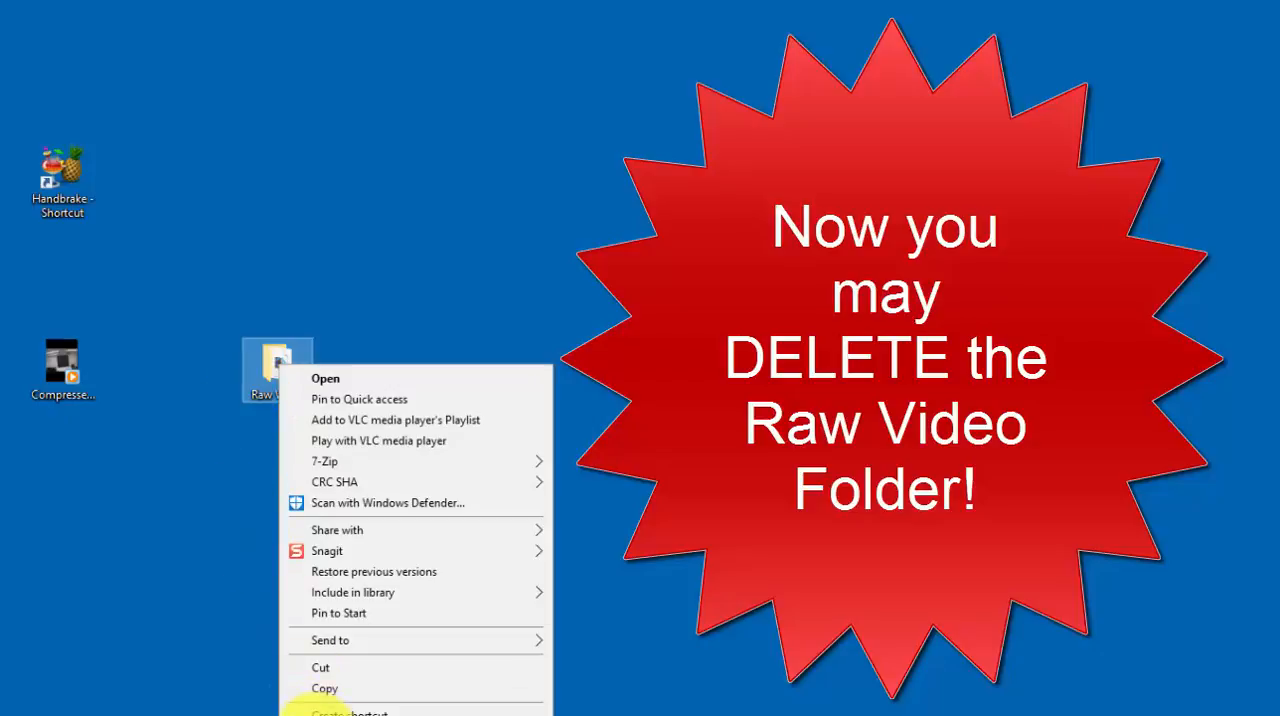
left_click(318, 714)
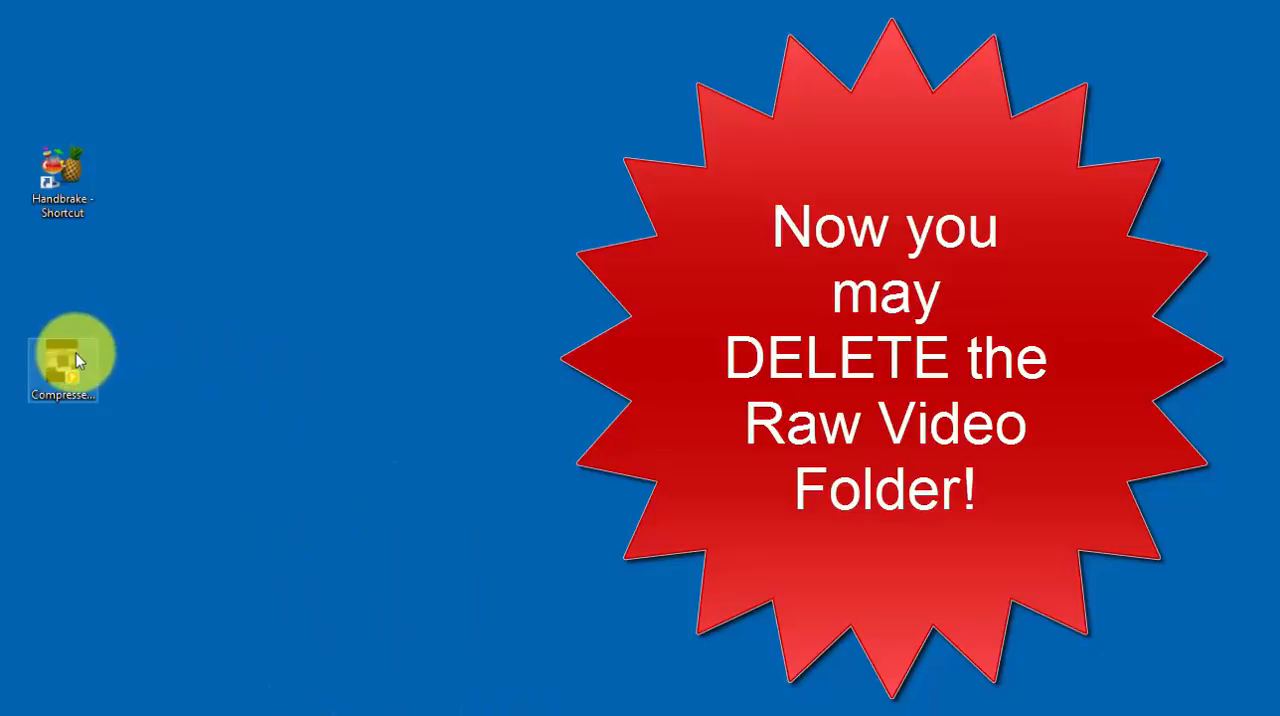
left_click_drag(76, 353, 80, 266)
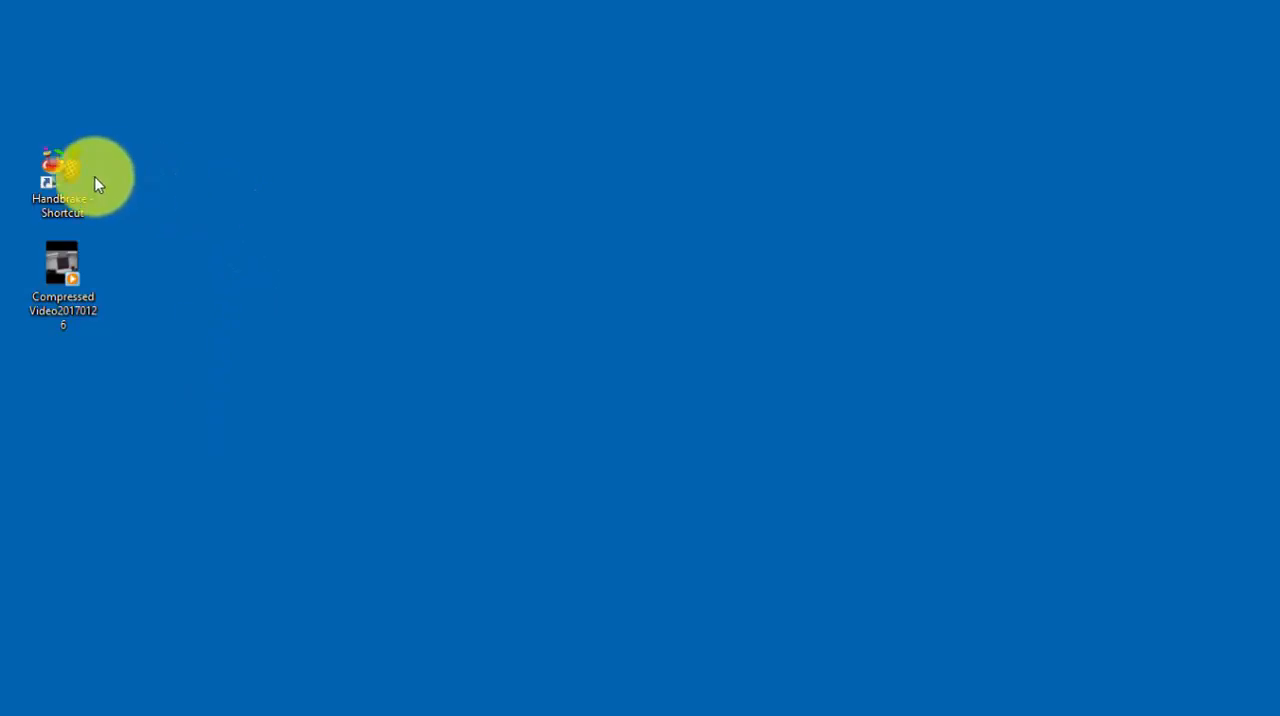
double_click(74, 192)
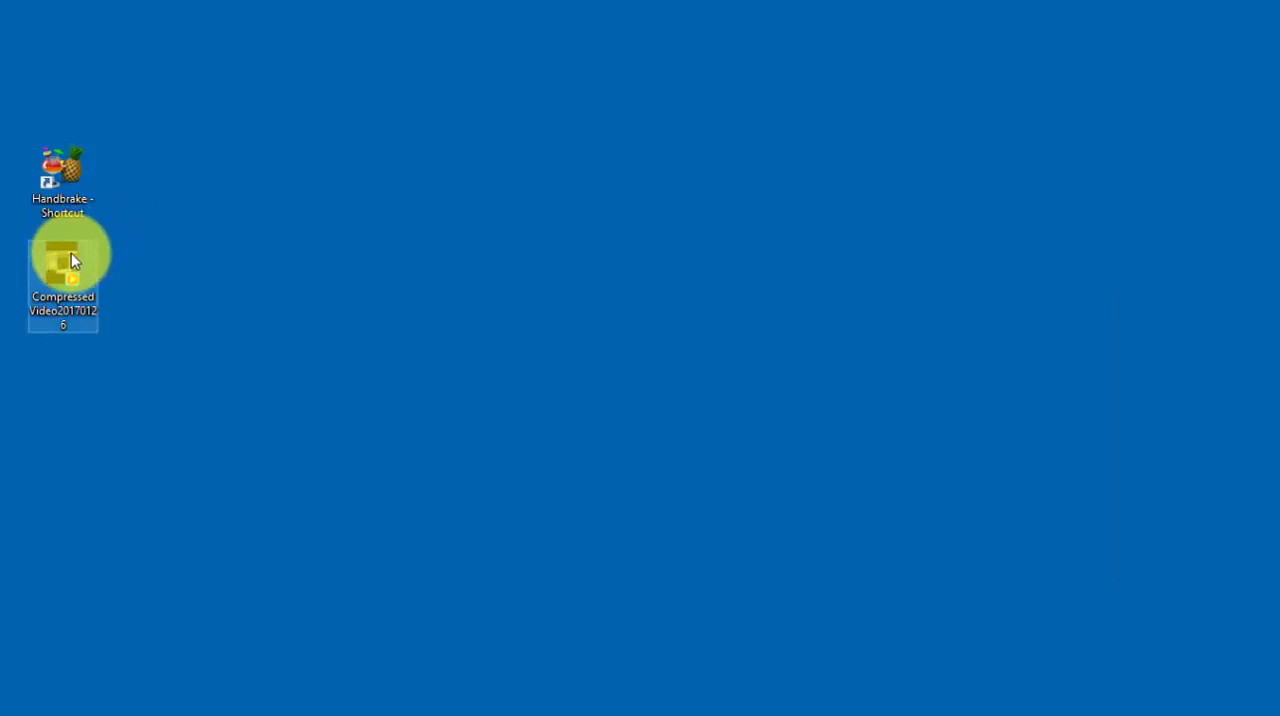
Open the CompressedVideo20170126 file from the desktop with VLC media player.
right_click(70, 254)
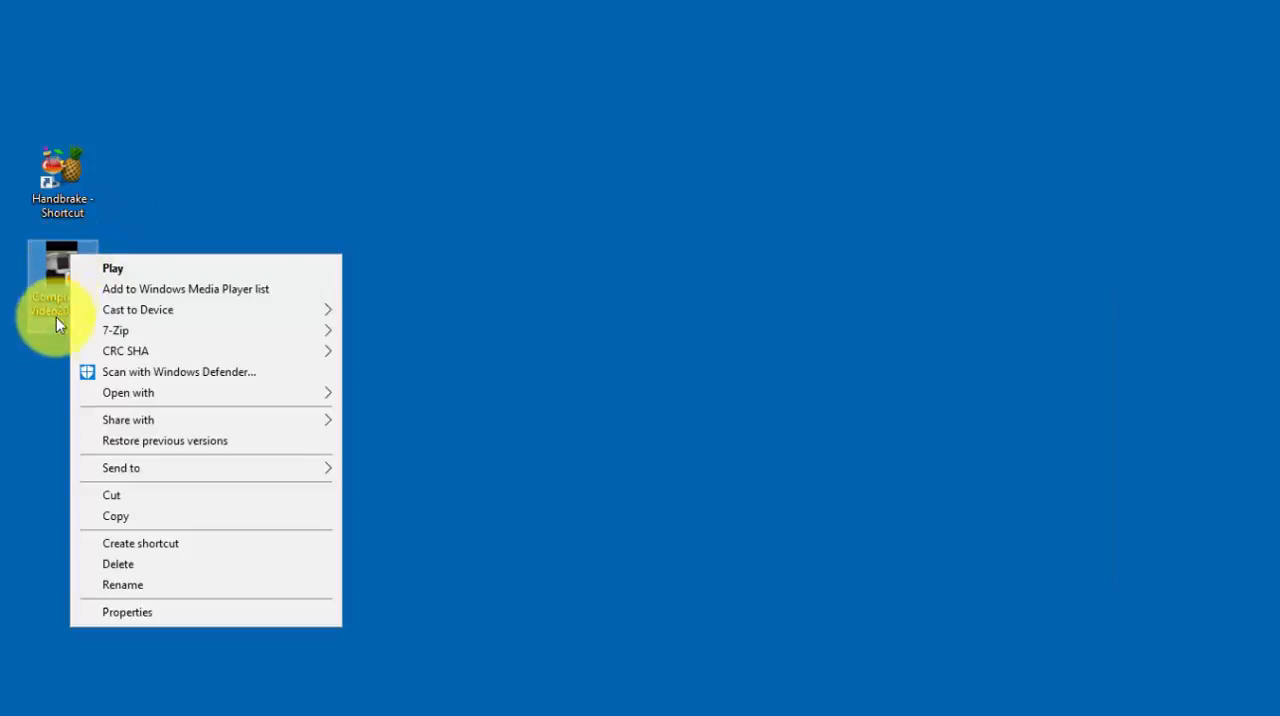
mouse_move(290, 398)
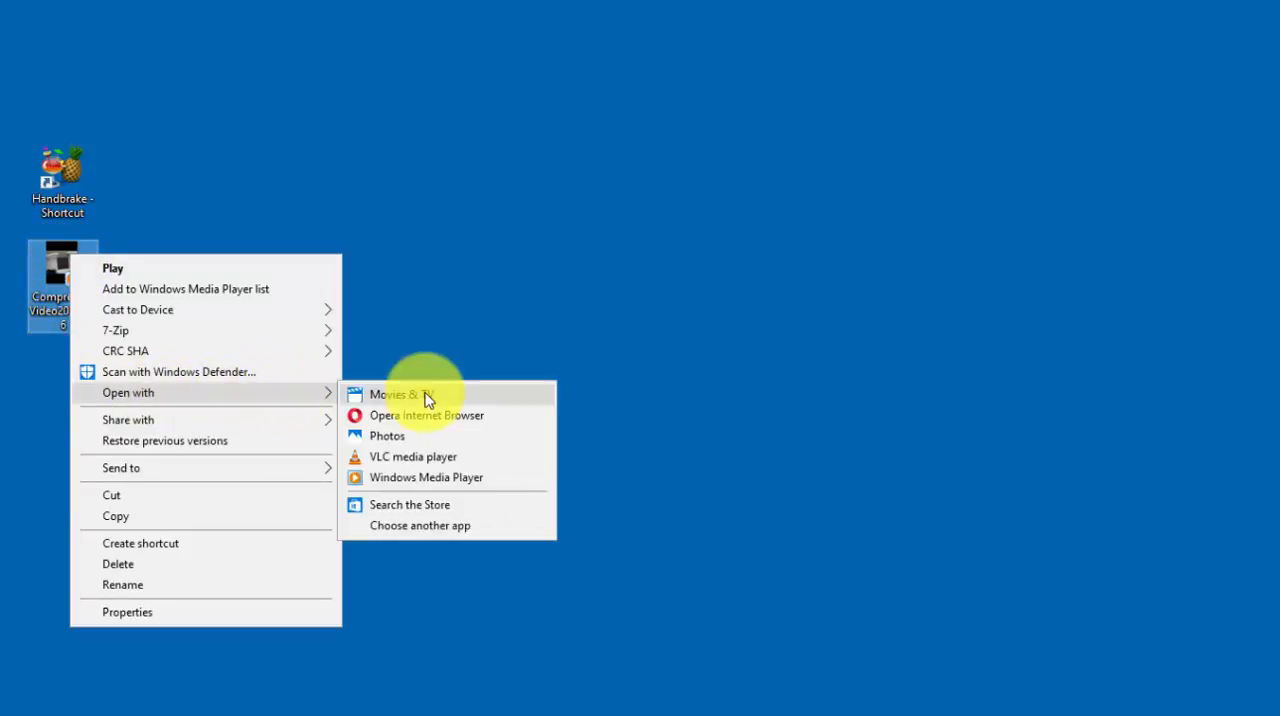
left_click(400, 458)
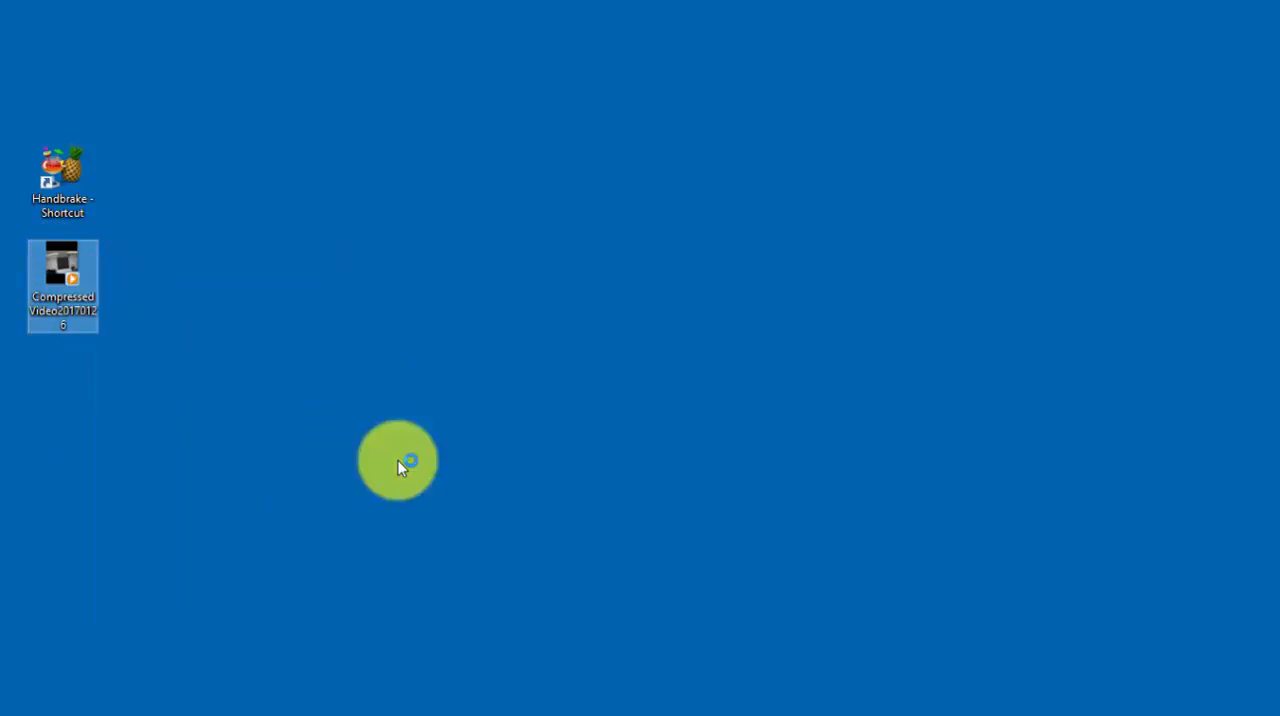